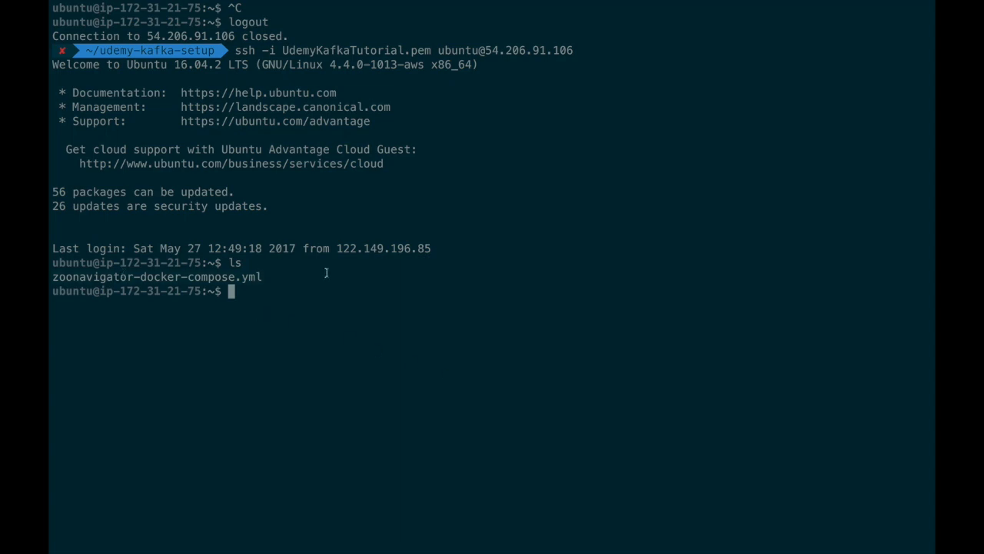
Step: List the Docker containers currently running on the web tools server with docker ps
{"action": "type", "text": "docker ps"}
{"action": "key", "text": "Return"}
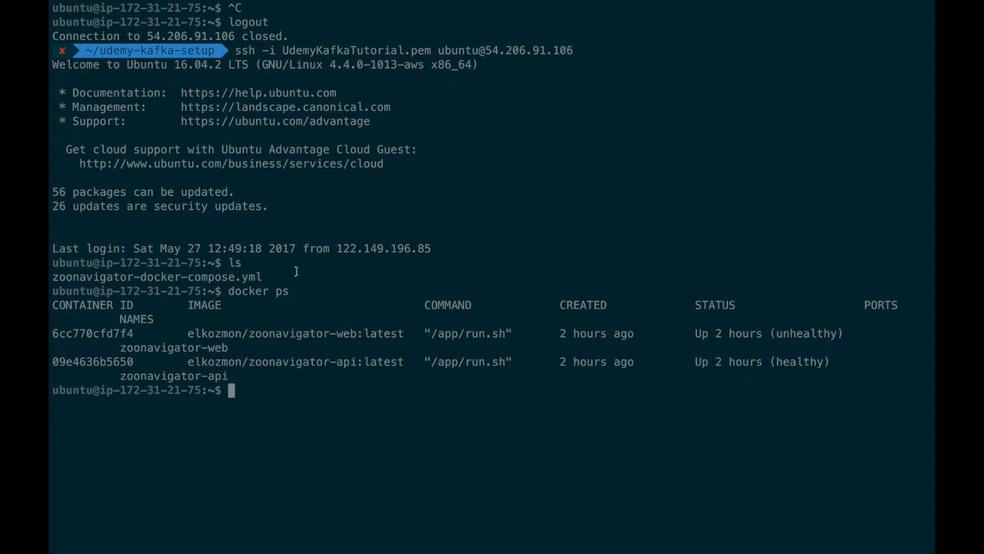
Step: Switch to the code editor and open the setup-9-tools-kafka-manager.sh script from the setup folder
{"action": "key", "text": "ctrl+Left"}
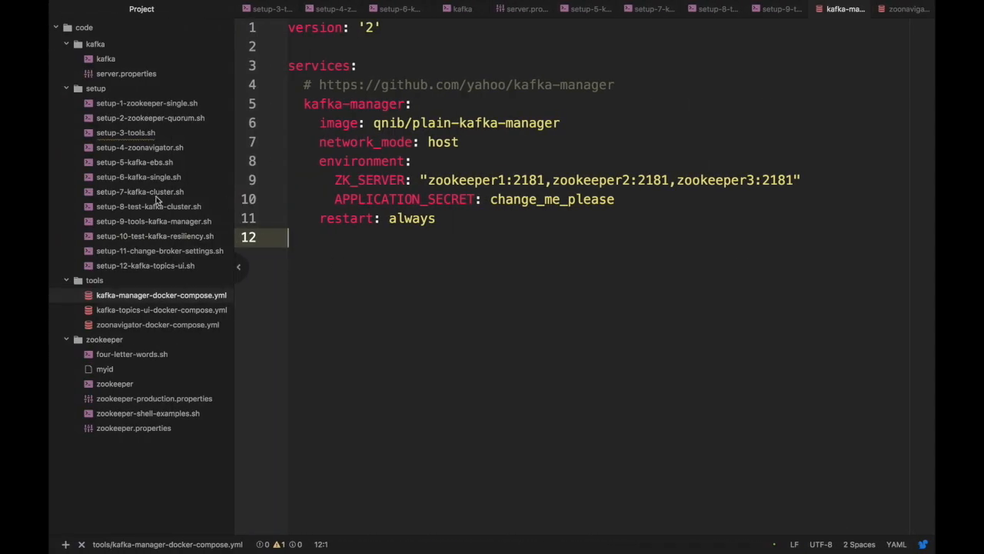
{"action": "left_click", "coordinate": [155, 201]}
{"action": "left_click", "coordinate": [154, 193]}
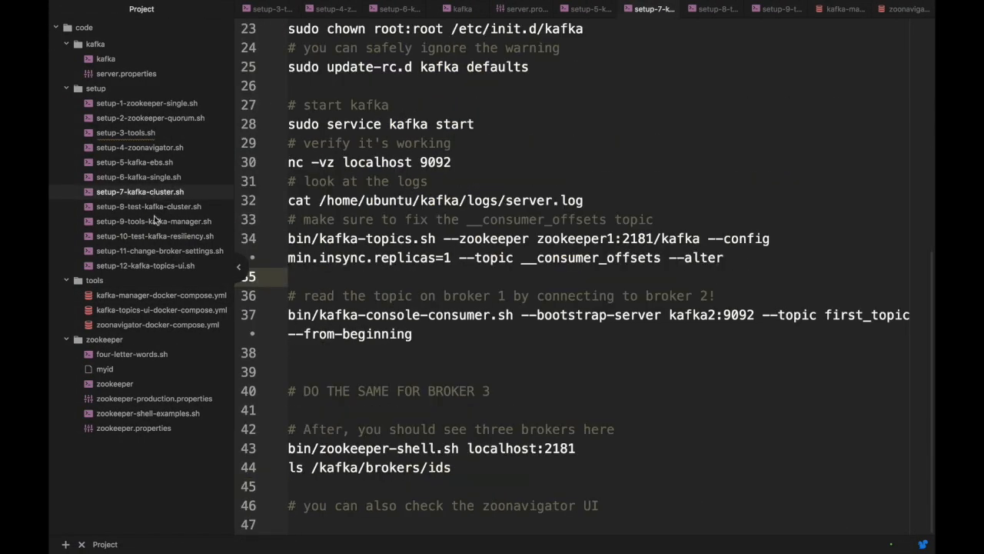
{"action": "left_click", "coordinate": [152, 223]}
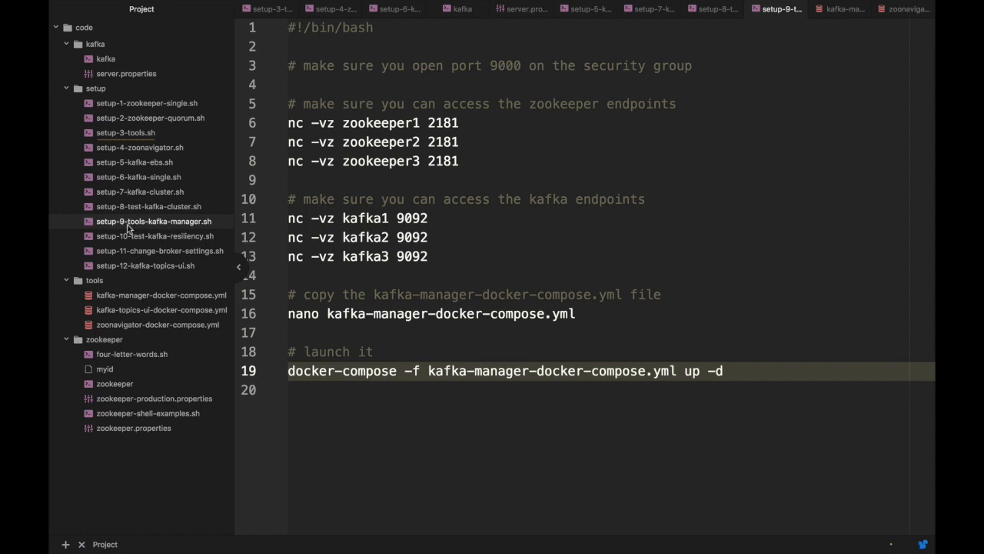
{"action": "left_click", "coordinate": [349, 217]}
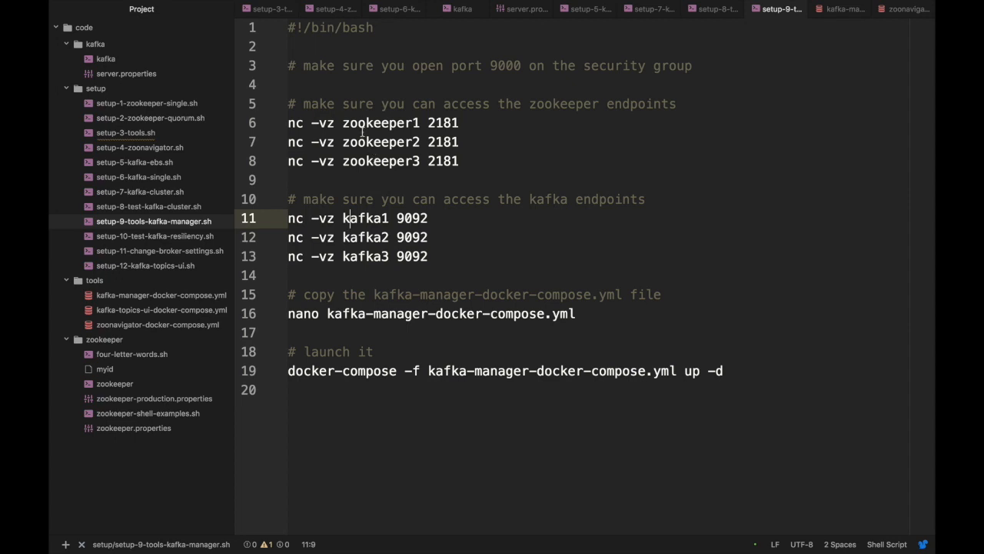
Step: Copy the nc checks for zookeeper1–3 on port 2181 and kafka1–3 on port 9092, and run them in the server terminal
{"action": "left_click_drag", "start_coordinate": [289, 121], "coordinate": [466, 160]}
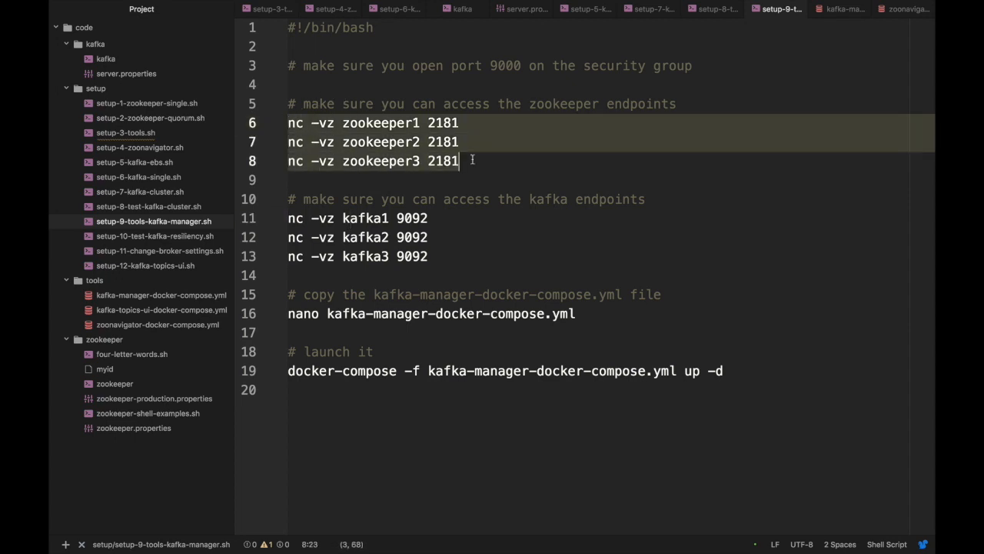
{"action": "left_click", "coordinate": [471, 158]}
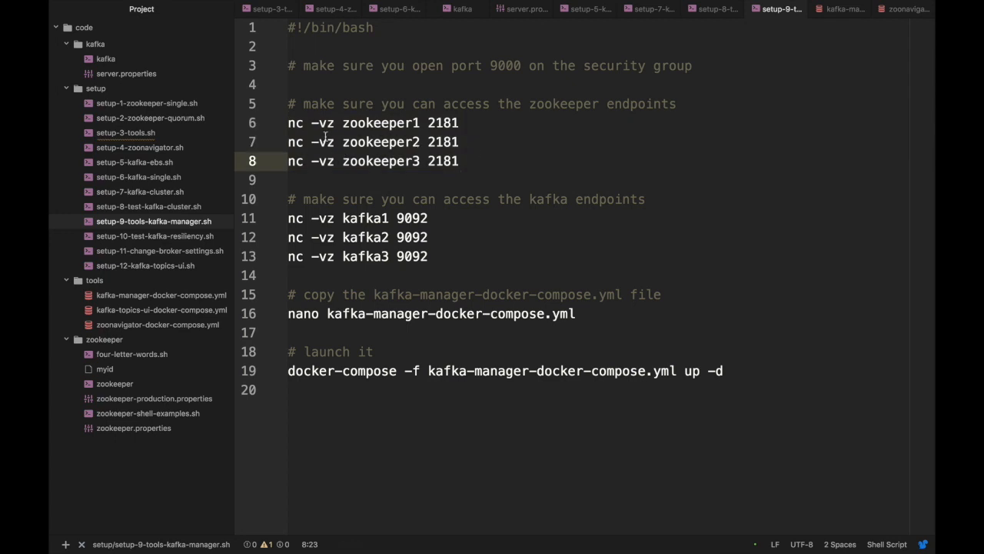
{"action": "left_click_drag", "start_coordinate": [292, 106], "coordinate": [287, 180]}
{"action": "left_click_drag", "start_coordinate": [416, 223], "coordinate": [457, 262]}
{"action": "key", "text": "super+c"}
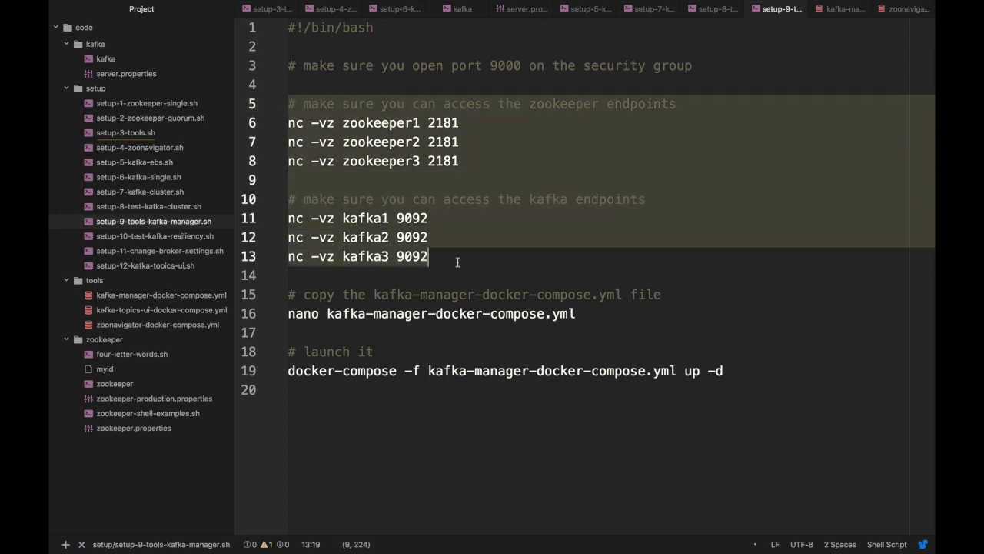
{"action": "key", "text": "ctrl+Right"}
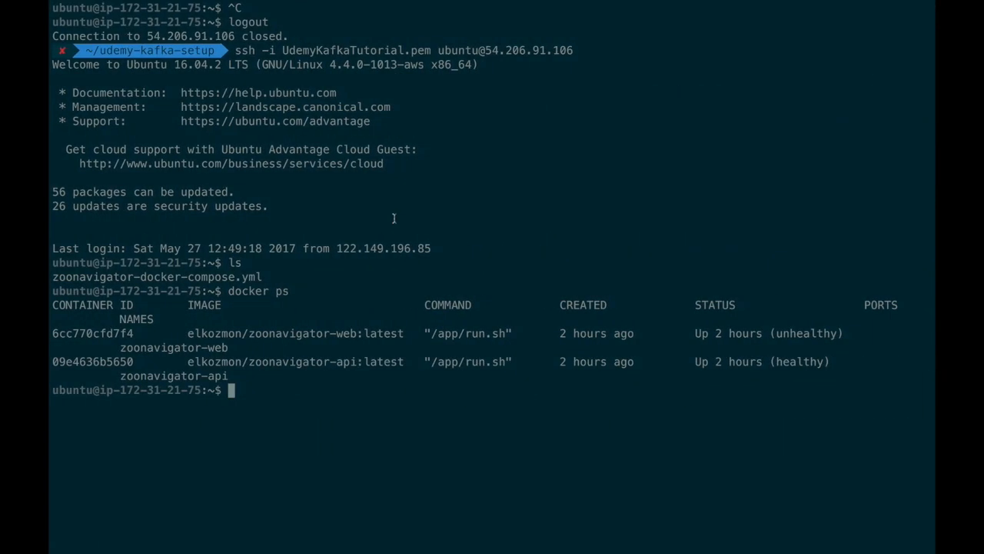
{"action": "key", "text": "ctrl+l"}
{"action": "key", "text": "super+v"}
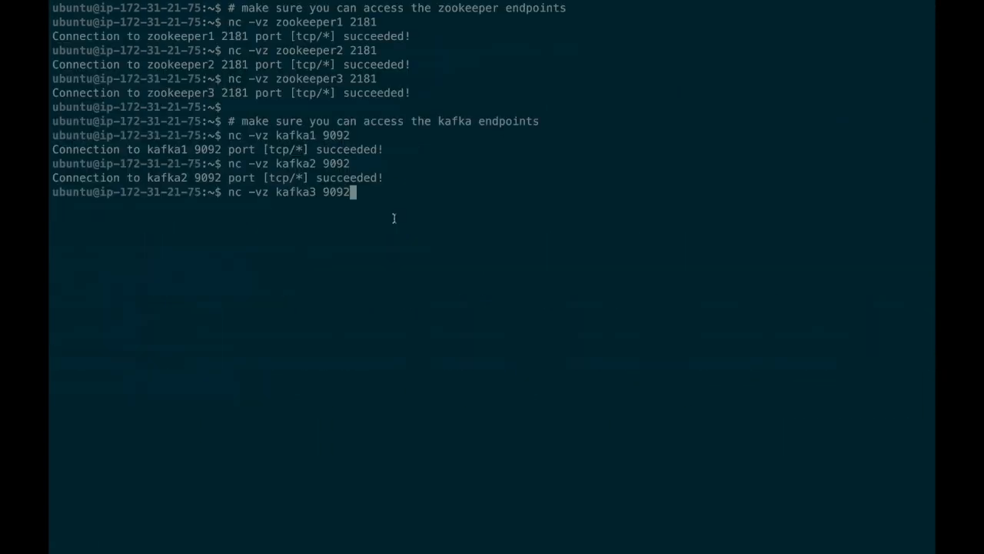
{"action": "key", "text": "Return"}
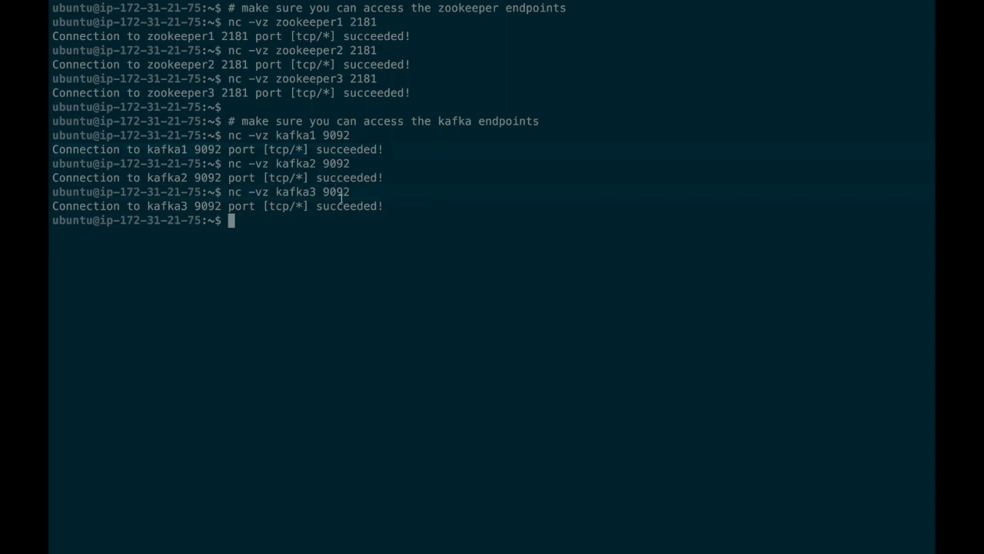
Step: Copy the nano command from the setup-9 script and run it on the server to start kafka-manager-docker-compose.yml
{"action": "key", "text": "ctrl+Left"}
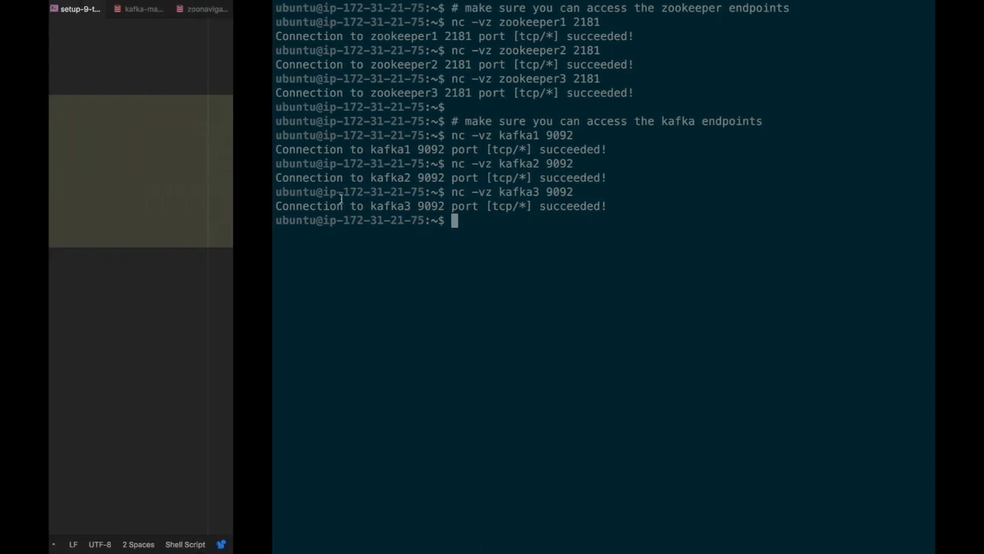
{"action": "double_click", "coordinate": [374, 315]}
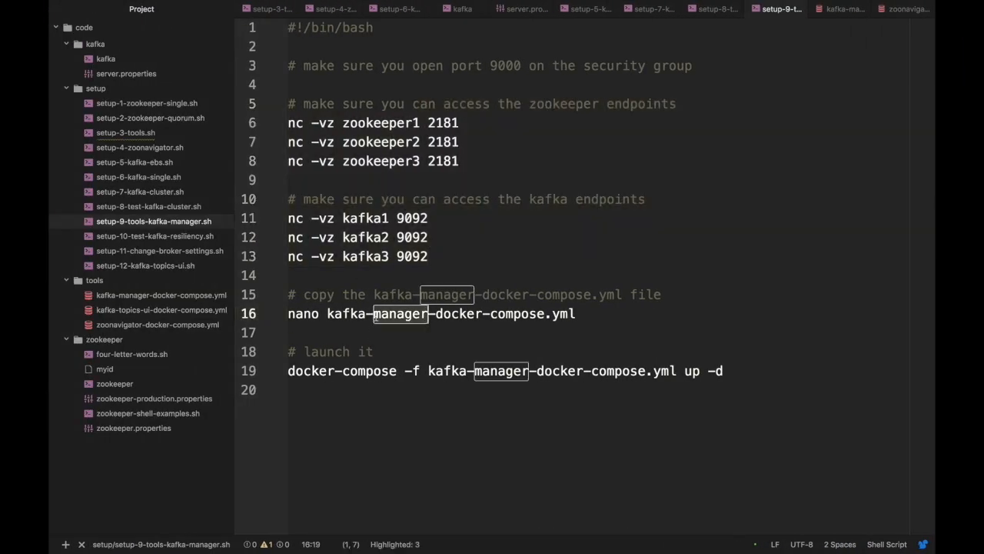
{"action": "left_click", "coordinate": [375, 315]}
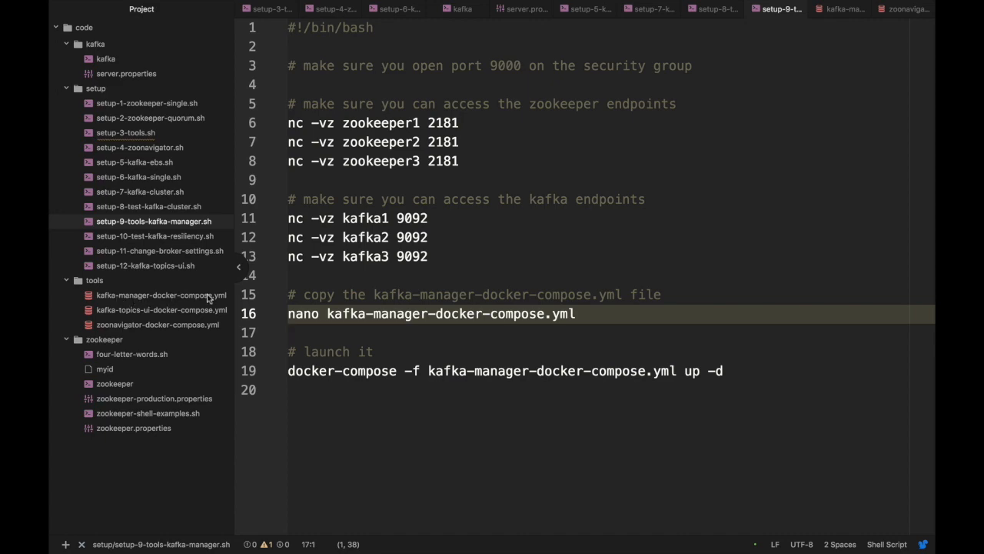
{"action": "left_click", "coordinate": [372, 317]}
{"action": "triple_click", "coordinate": [371, 319]}
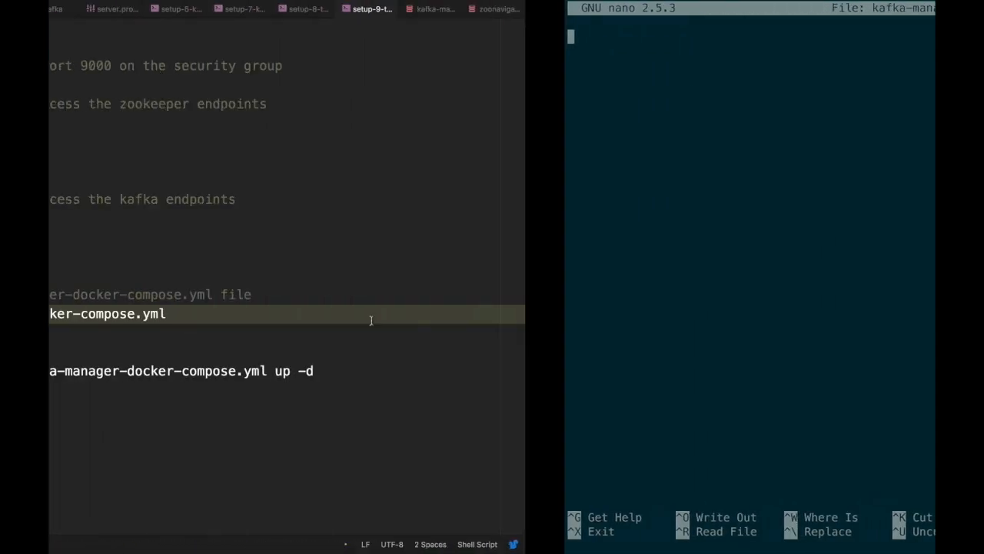
Step: Paste the full contents of the project's kafka-manager-docker-compose.yml into the nano file on the server and save it
{"action": "left_click", "coordinate": [153, 300]}
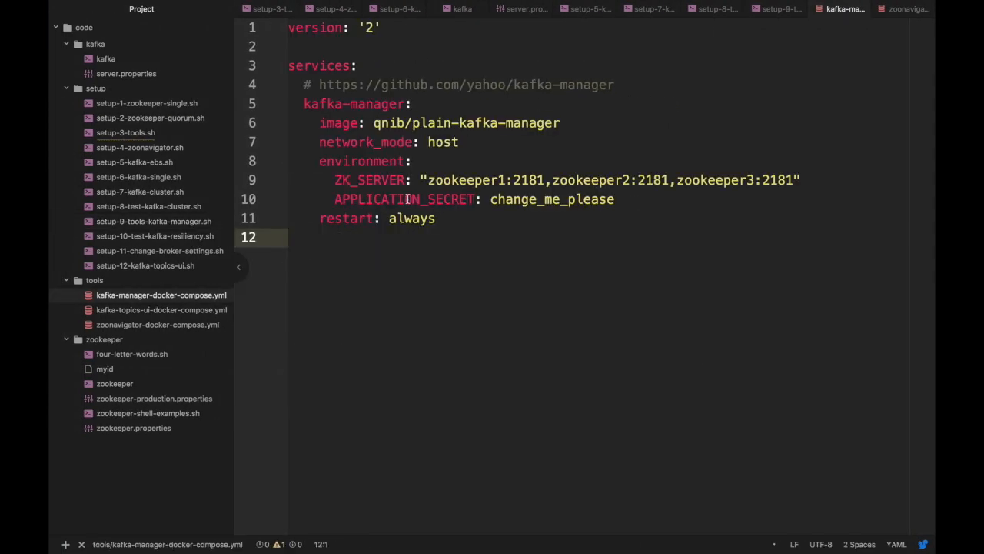
{"action": "left_click", "coordinate": [422, 203]}
{"action": "key", "text": "super+a"}
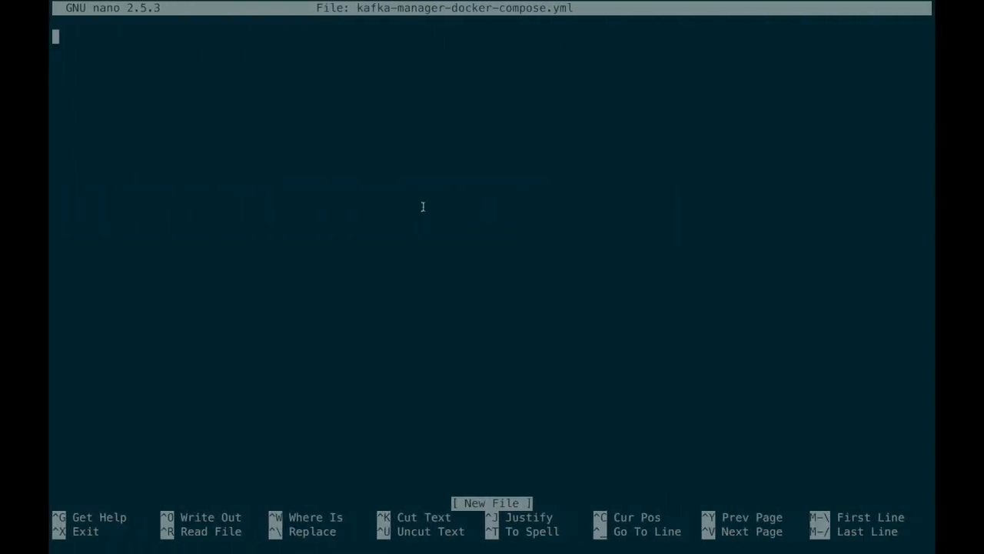
{"action": "key", "text": "super+v"}
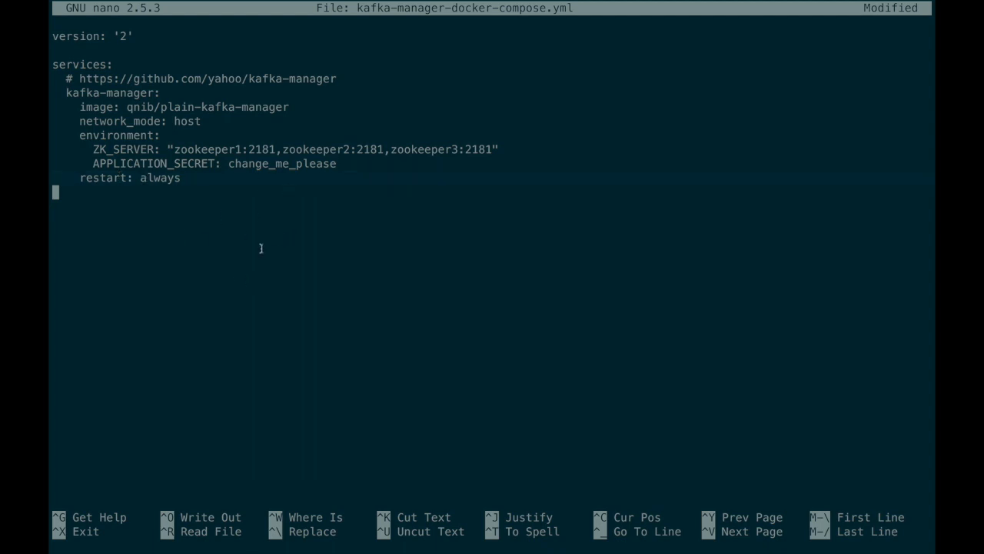
{"action": "key", "text": "ctrl+x"}
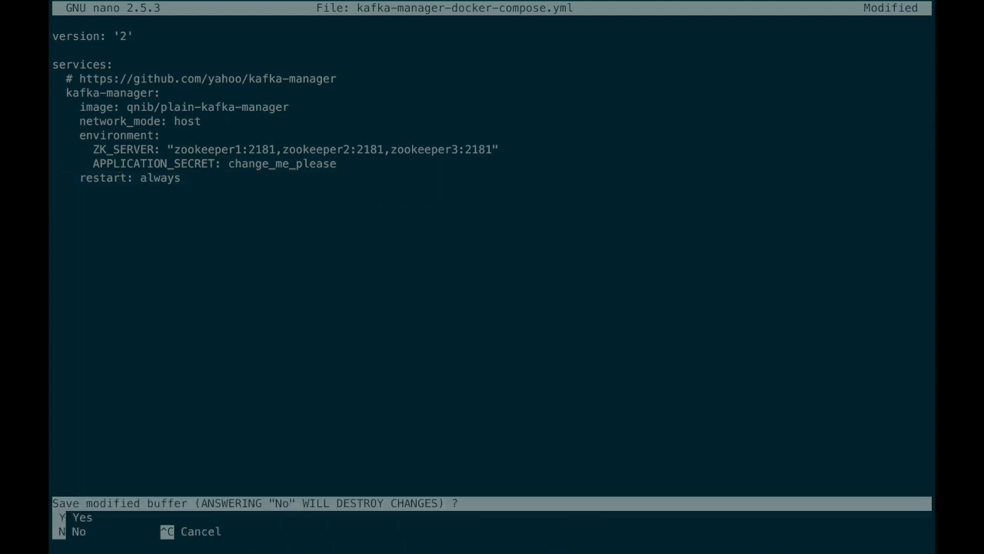
{"action": "key", "text": "y"}
{"action": "key", "text": "Return"}
Step: Copy the launch command from the setup-9 script and run docker-compose -f kafka-manager-docker-compose.yml up -d on the server
{"action": "key", "text": "ctrl+Left"}
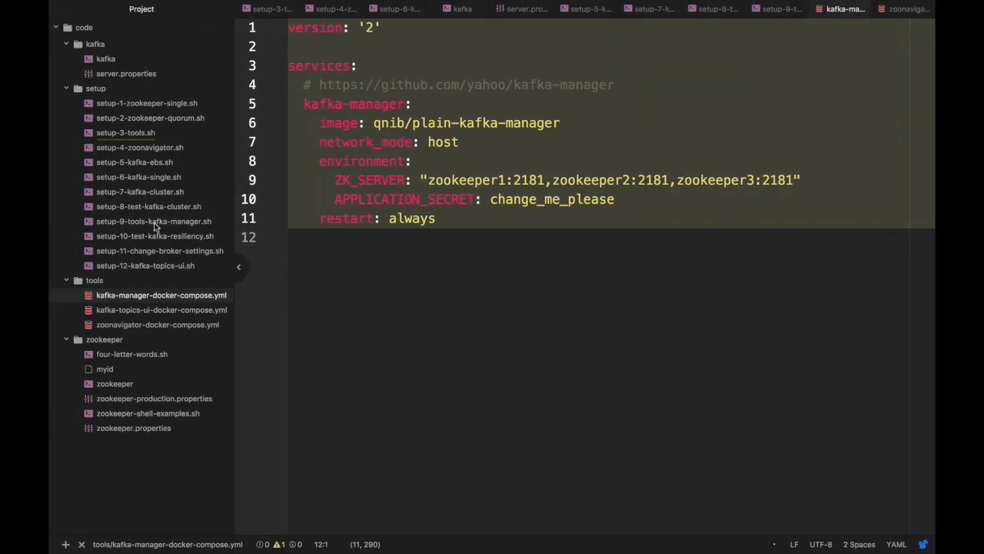
{"action": "left_click", "coordinate": [158, 222]}
{"action": "triple_click", "coordinate": [326, 369]}
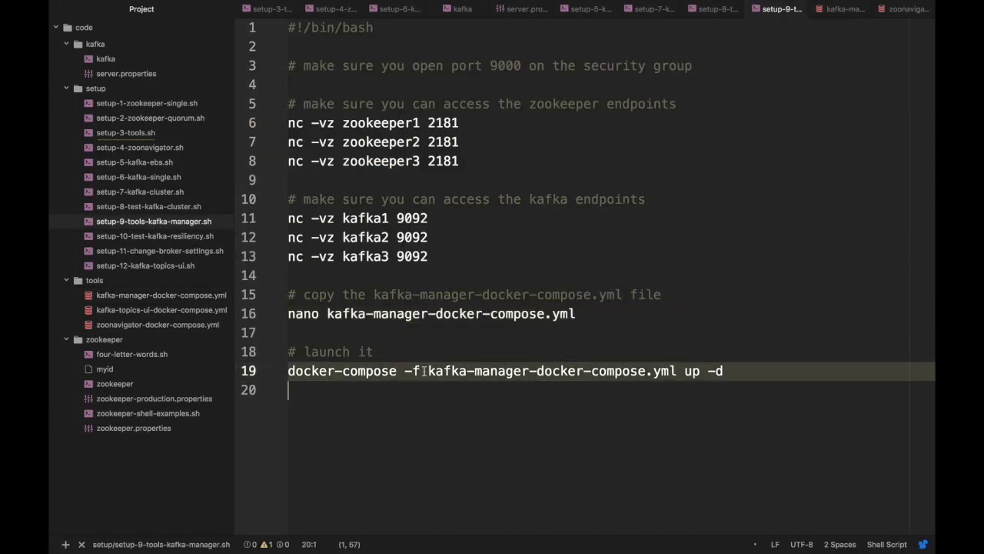
{"action": "left_click", "coordinate": [473, 371]}
{"action": "left_click_drag", "start_coordinate": [427, 375], "coordinate": [707, 372]}
{"action": "double_click", "coordinate": [705, 372]}
{"action": "triple_click", "coordinate": [705, 372]}
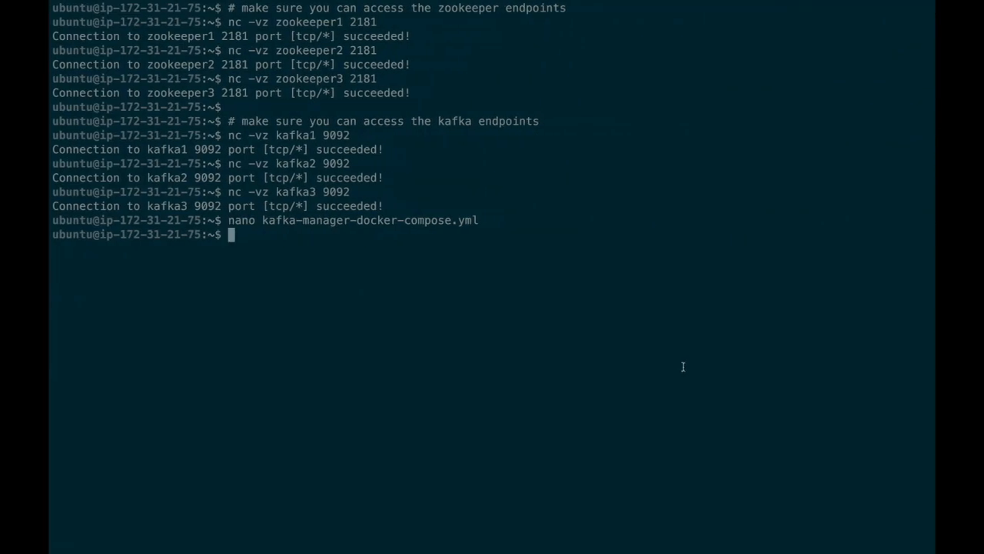
{"action": "key", "text": "super+v"}
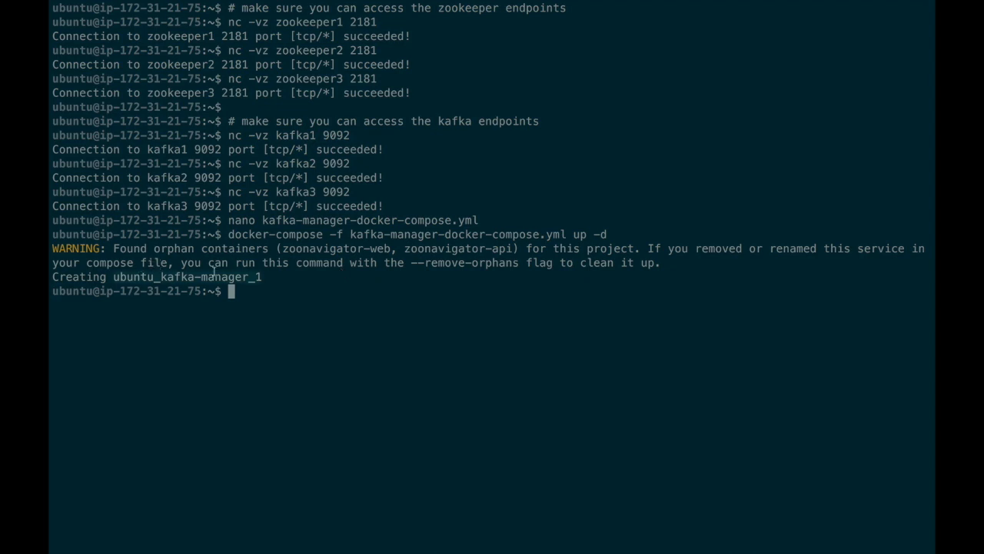
Step: List the running containers again with docker ps to check the Kafka Manager container
{"action": "type", "text": "docker ps"}
{"action": "key", "text": "Return"}
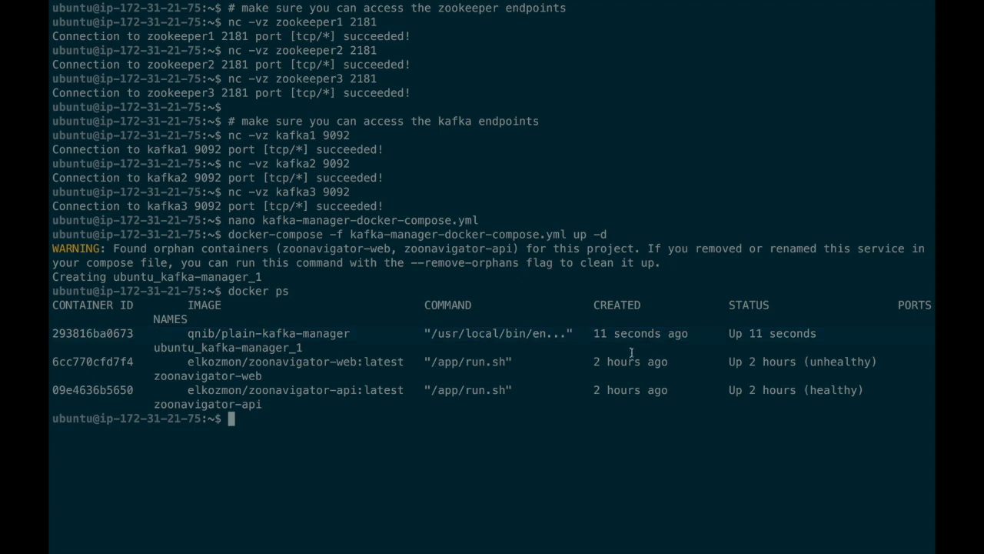
Step: Switch to the browser and open Kafka Manager at 54.206.91.106:9000 in a new tab
{"action": "key", "text": "ctrl+Right"}
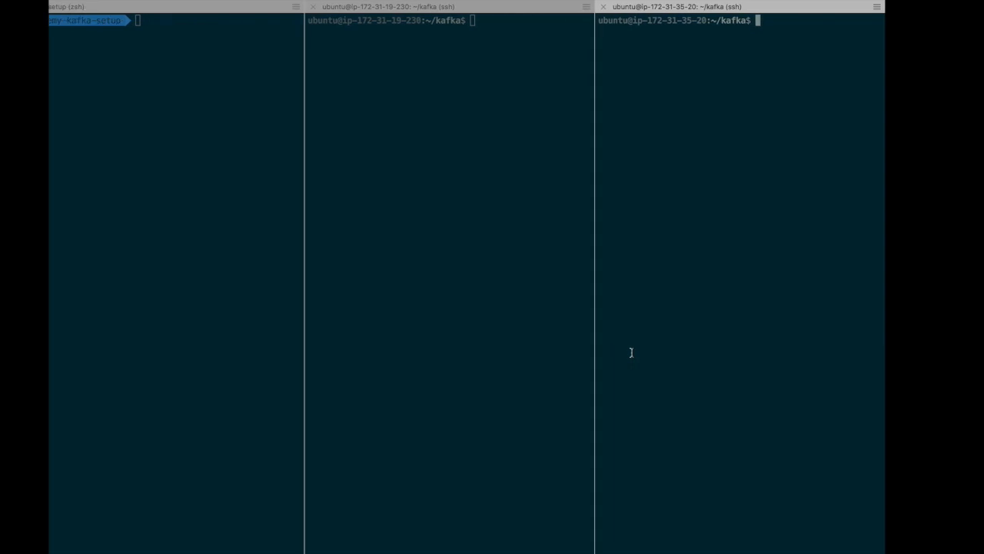
{"action": "key", "text": "ctrl+Left"}
{"action": "key", "text": "ctrl+Left"}
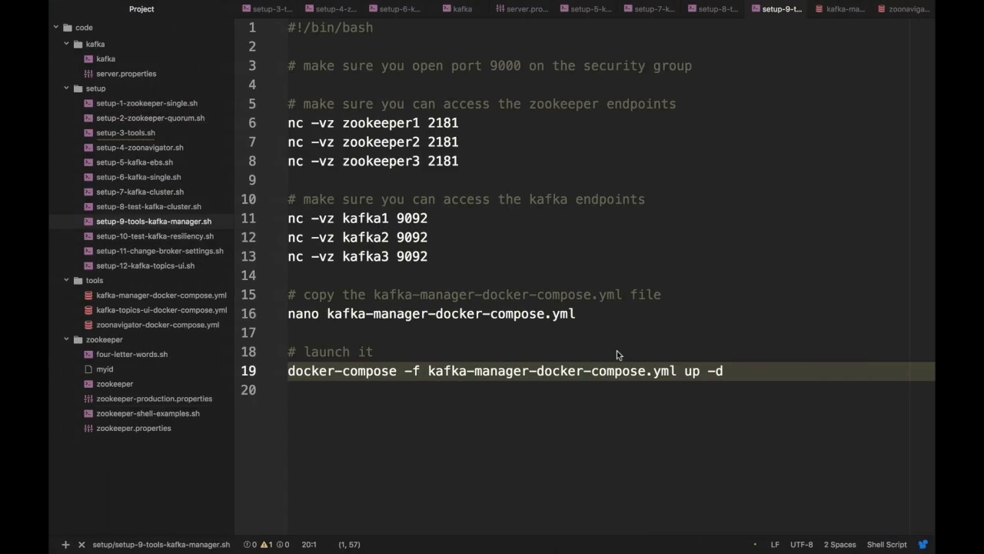
{"action": "key", "text": "ctrl+Left"}
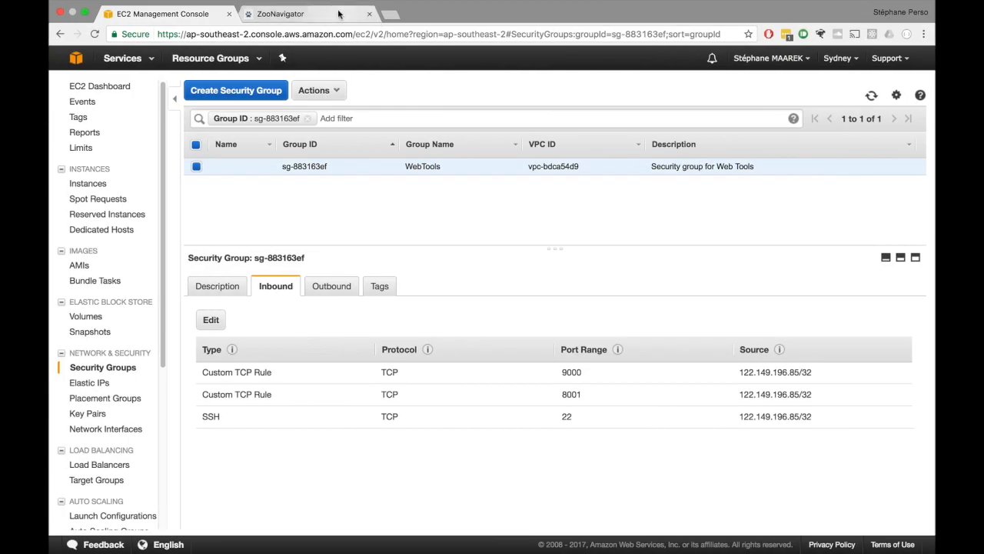
{"action": "left_click", "coordinate": [338, 14]}
{"action": "left_click", "coordinate": [263, 34]}
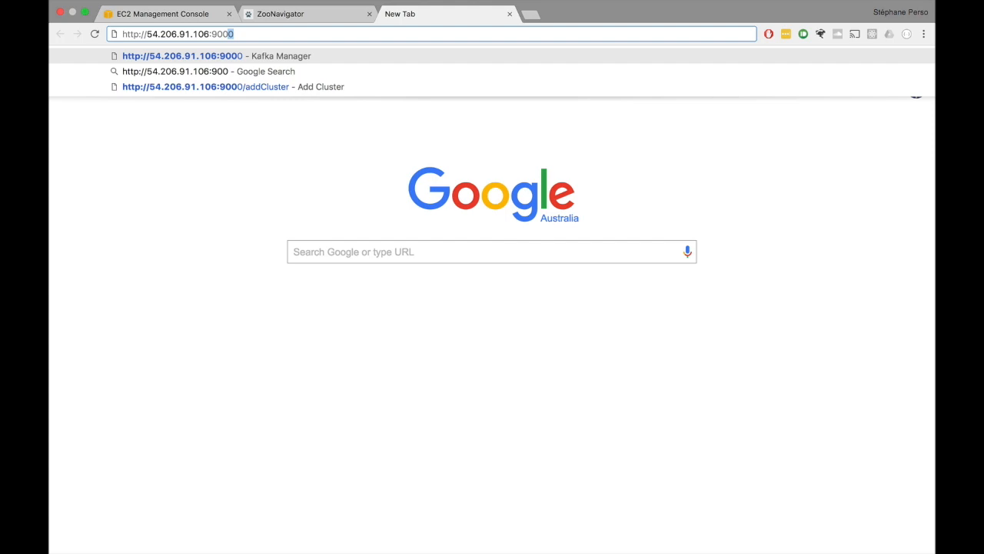
{"action": "key", "text": "Return"}
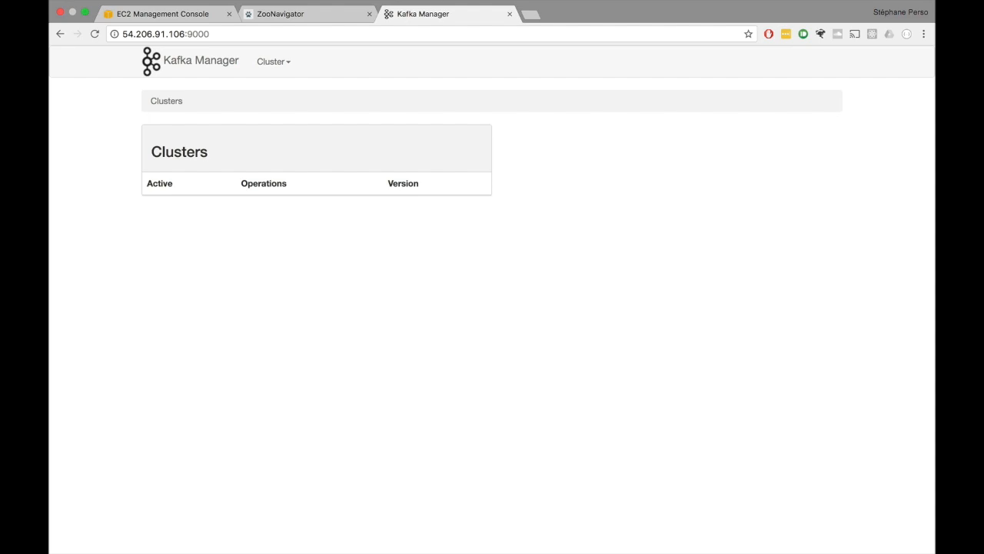
Step: Reconnect ZooNavigator with the connection string zookeeper1:2181 to view its root nodes, and return to the Kafka Manager page
{"action": "left_click", "coordinate": [260, 14]}
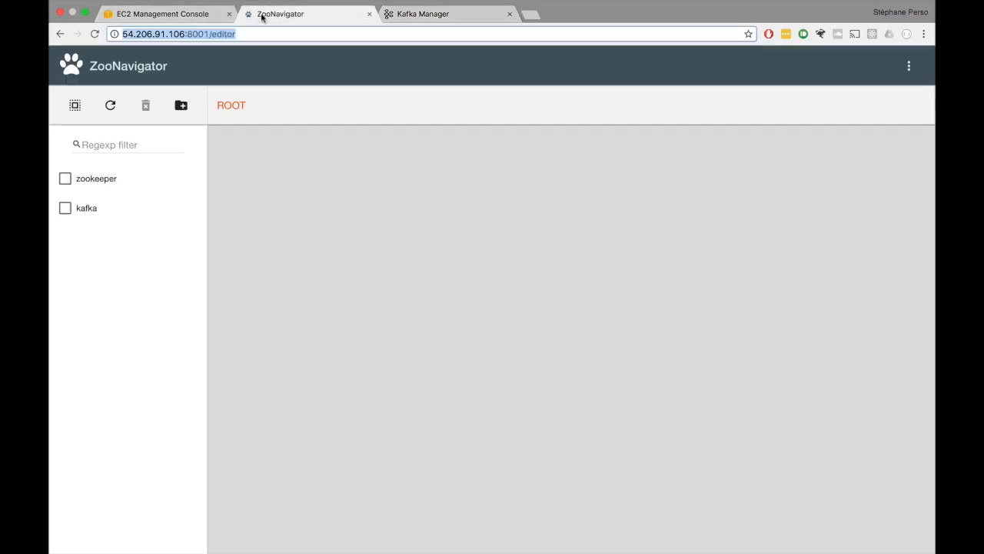
{"action": "left_click", "coordinate": [110, 104]}
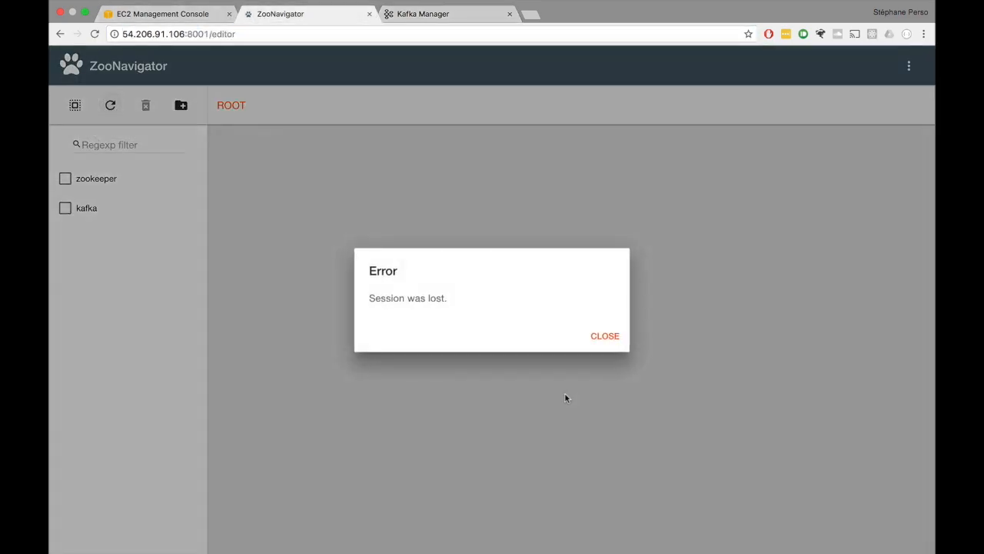
{"action": "left_click", "coordinate": [596, 337]}
{"action": "left_click", "coordinate": [456, 214]}
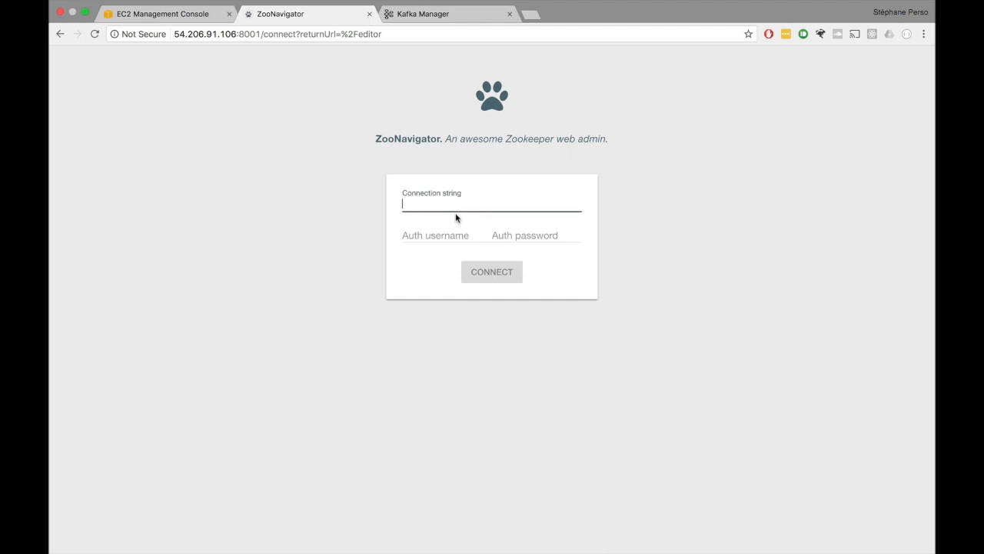
{"action": "type", "text": "zookeeper1:2181"}
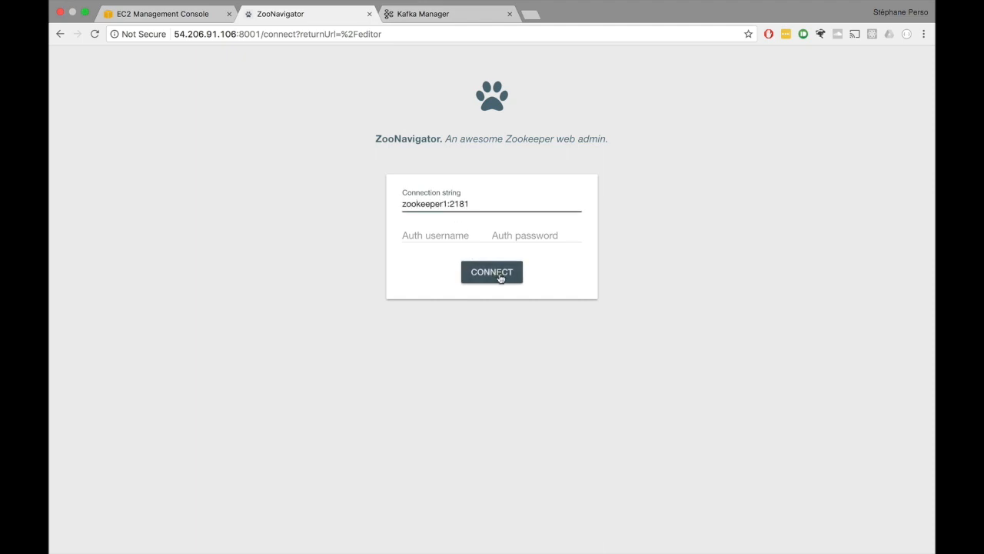
{"action": "left_click", "coordinate": [500, 277]}
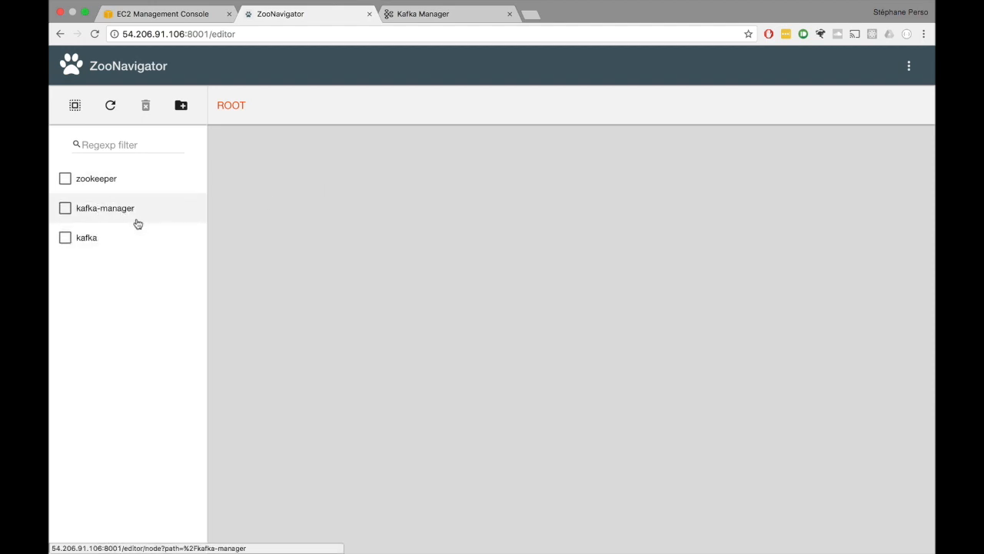
{"action": "left_click", "coordinate": [455, 14]}
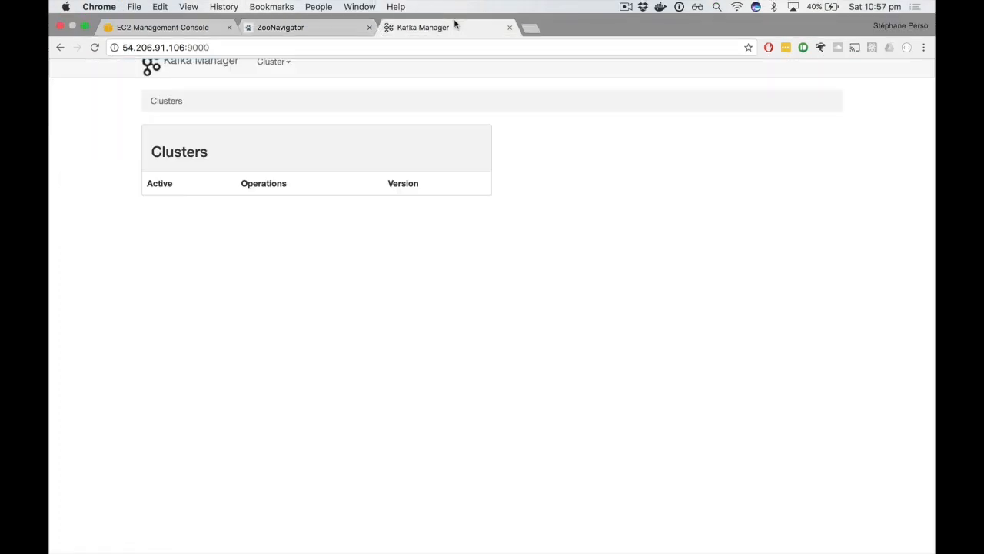
Step: Start adding a cluster named Kafka with the Zookeeper hosts zookeeper1:2181,zookeeper2:2181,zookeeper3:2181/kafka
{"action": "left_click", "coordinate": [282, 71]}
{"action": "left_click", "coordinate": [288, 86]}
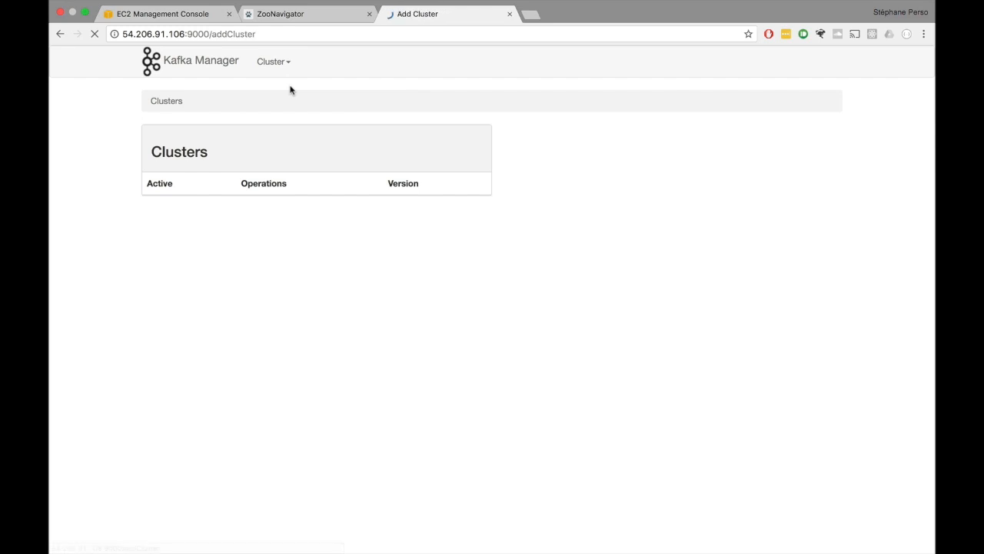
{"action": "type", "text": "Kafka"}
{"action": "key", "text": "Tab"}
{"action": "type", "text": "zook"}
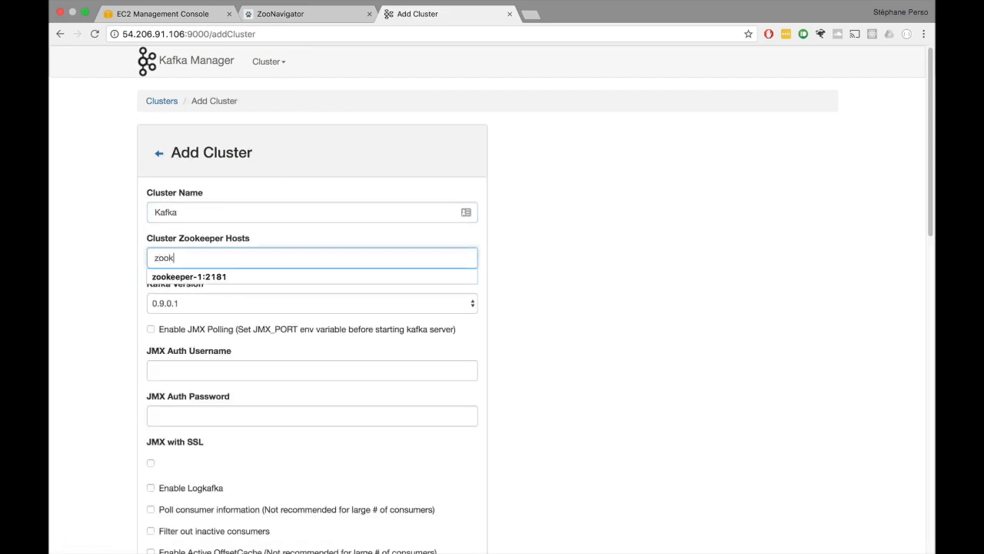
{"action": "type", "text": "eeper1:"}
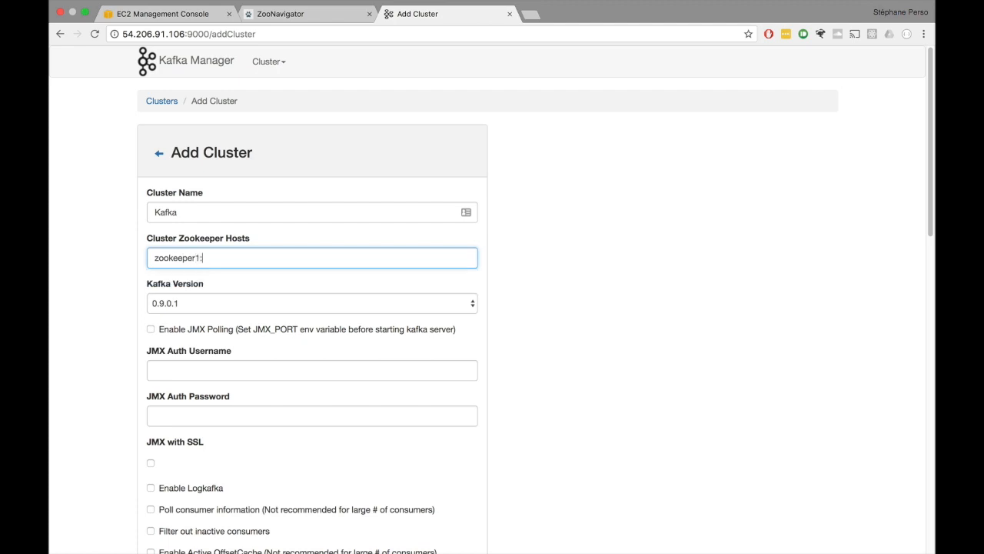
{"action": "type", "text": "2181,zookeeper2:219"}
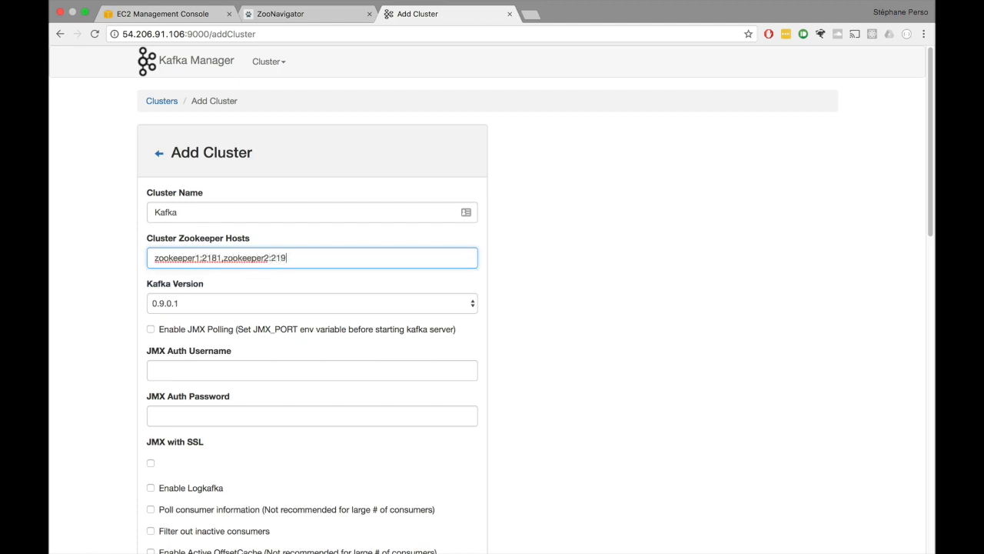
{"action": "type", "text": "1,zookeeper2:2"}
{"action": "type", "text": "181/kafka"}
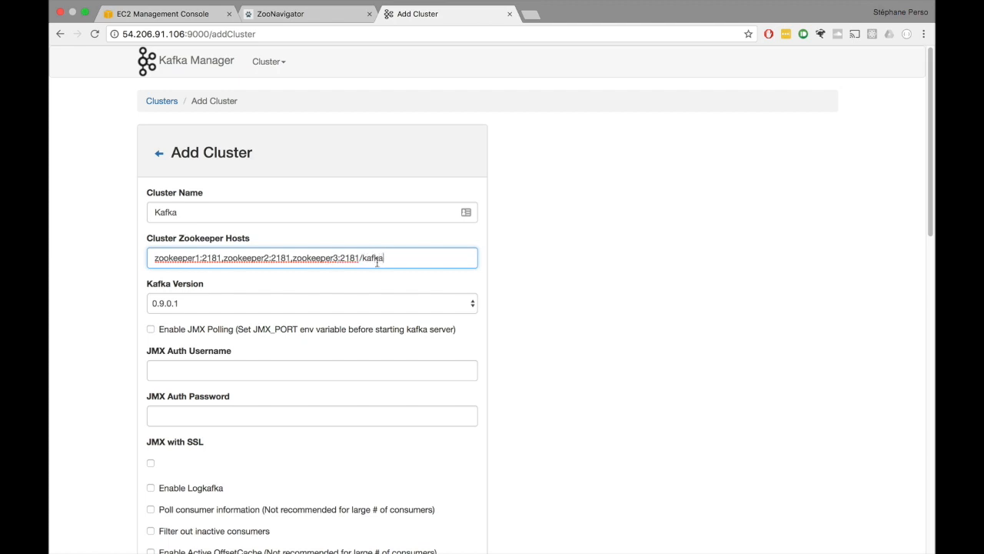
Step: Set the Kafka version to 0.10.1.0 and submit the new cluster with the remaining settings at their defaults
{"action": "left_click", "coordinate": [289, 300]}
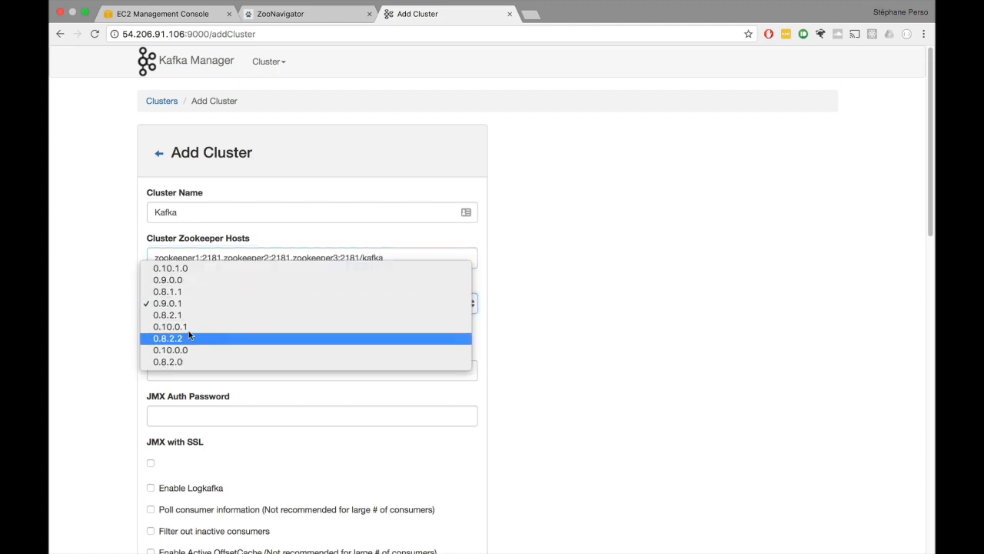
{"action": "left_click", "coordinate": [176, 269]}
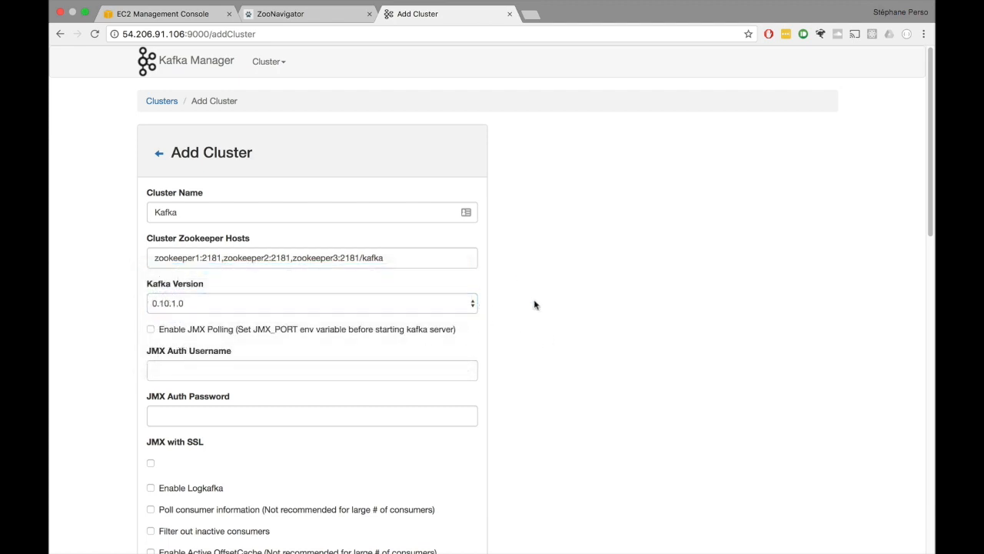
{"action": "scroll", "coordinate": [534, 303], "scroll_direction": "down", "scroll_amount": 4}
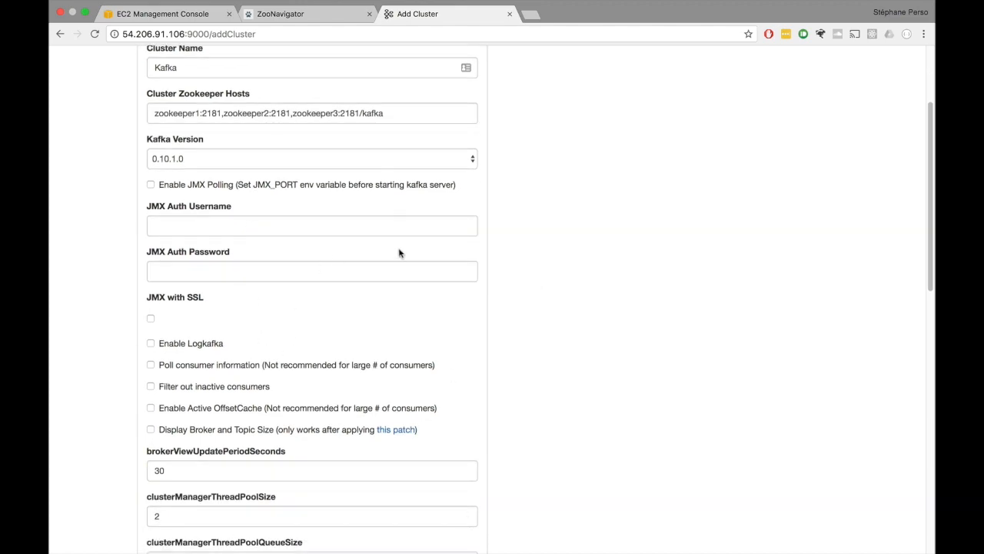
{"action": "scroll", "coordinate": [471, 295], "scroll_direction": "down", "scroll_amount": 17}
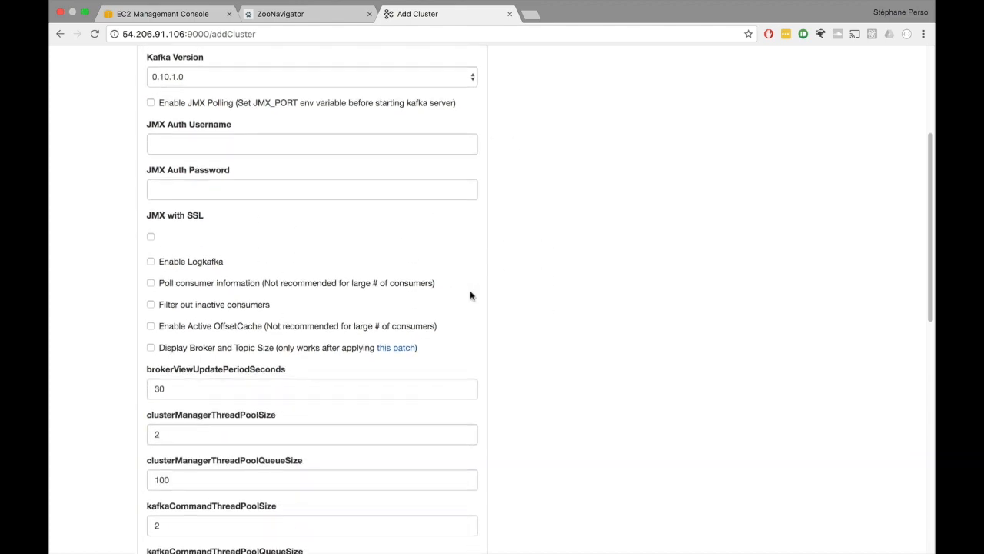
{"action": "left_click", "coordinate": [163, 452]}
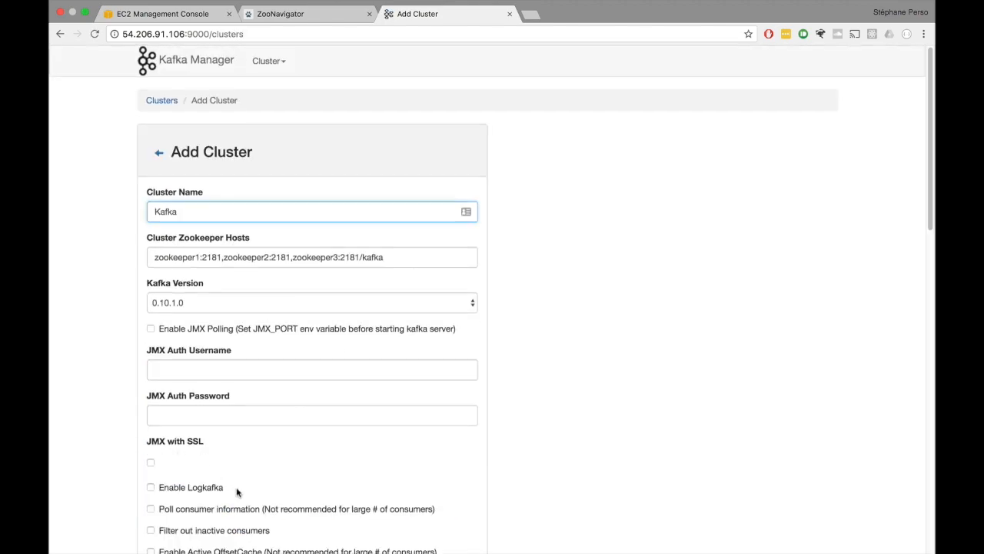
Step: Set brokerViewThreadPoolSize, offsetCacheThreadPoolSize and kafkaAdminClientThreadPoolSize to 2 and save the cluster
{"action": "scroll", "coordinate": [237, 491], "scroll_direction": "down", "scroll_amount": 17}
{"action": "left_click", "coordinate": [204, 195]}
{"action": "key", "text": "BackSpace"}
{"action": "type", "text": "2"}
{"action": "left_click", "coordinate": [187, 294]}
{"action": "key", "text": "BackSpace"}
{"action": "type", "text": "2"}
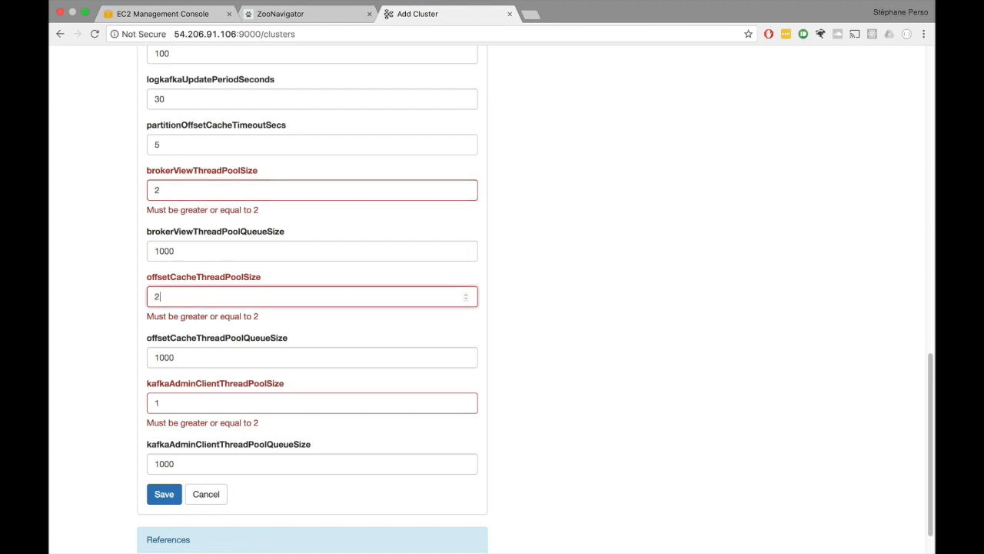
{"action": "left_click", "coordinate": [178, 400]}
{"action": "type", "text": "2"}
{"action": "left_click", "coordinate": [165, 493]}
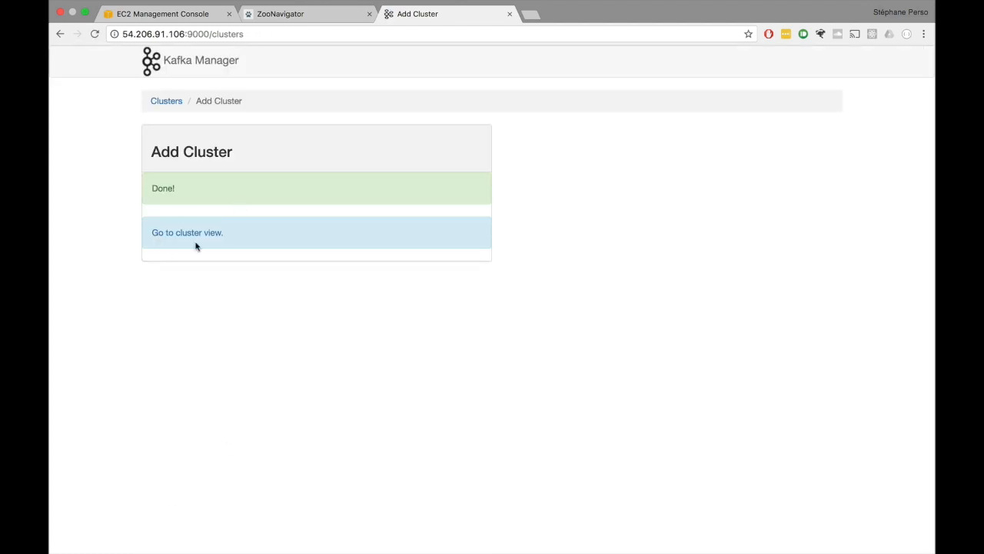
Step: Open the new cluster's view and review its Zookeeper hosts, Kafka version and summary
{"action": "left_click", "coordinate": [192, 235]}
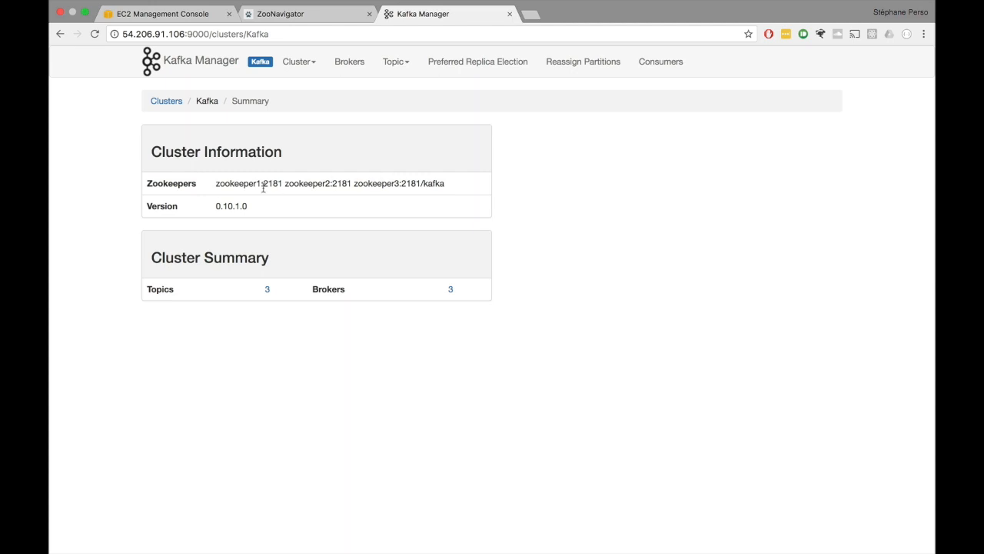
{"action": "triple_click", "coordinate": [224, 183]}
{"action": "left_click", "coordinate": [264, 183]}
{"action": "triple_click", "coordinate": [237, 214]}
{"action": "left_click", "coordinate": [242, 215]}
{"action": "triple_click", "coordinate": [248, 215]}
{"action": "left_click", "coordinate": [254, 216]}
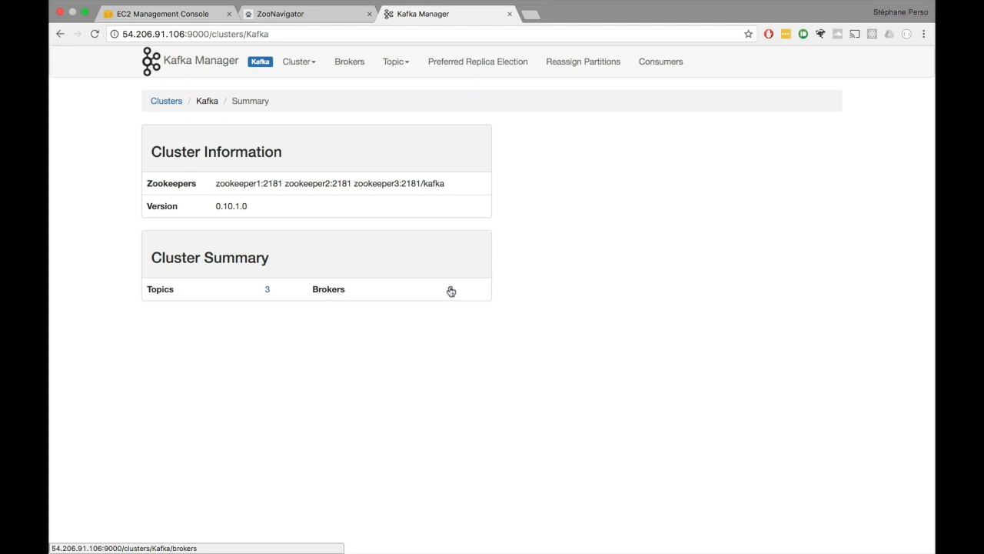
Step: Open the cluster's broker list and check the hosts of all the registered brokers
{"action": "left_click", "coordinate": [350, 64]}
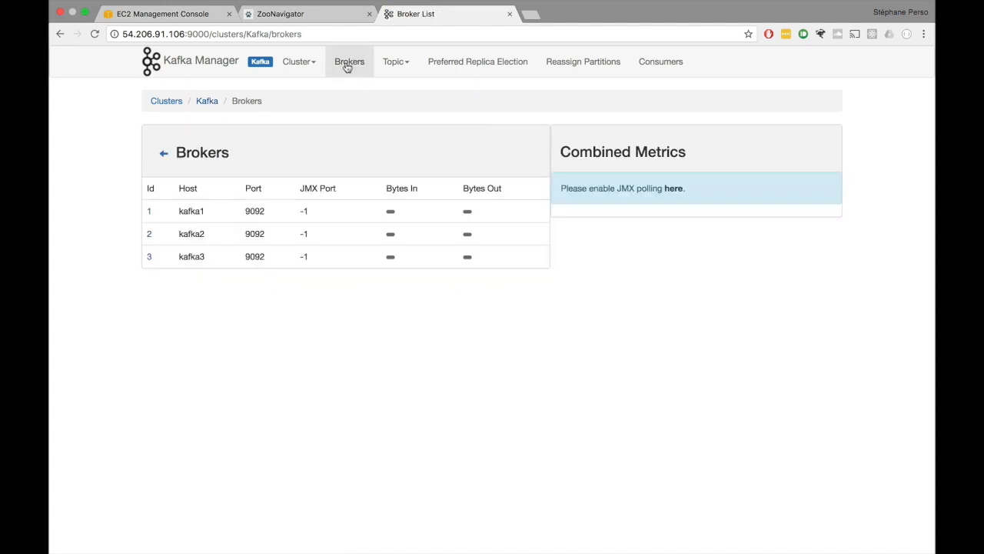
{"action": "double_click", "coordinate": [195, 213]}
{"action": "double_click", "coordinate": [192, 234]}
{"action": "double_click", "coordinate": [194, 257]}
{"action": "left_click", "coordinate": [228, 246]}
Step: Open the topic list and compare the partitions, brokers, brokers spread and replicas of second_topic and __consumer_offsets
{"action": "left_click", "coordinate": [404, 66]}
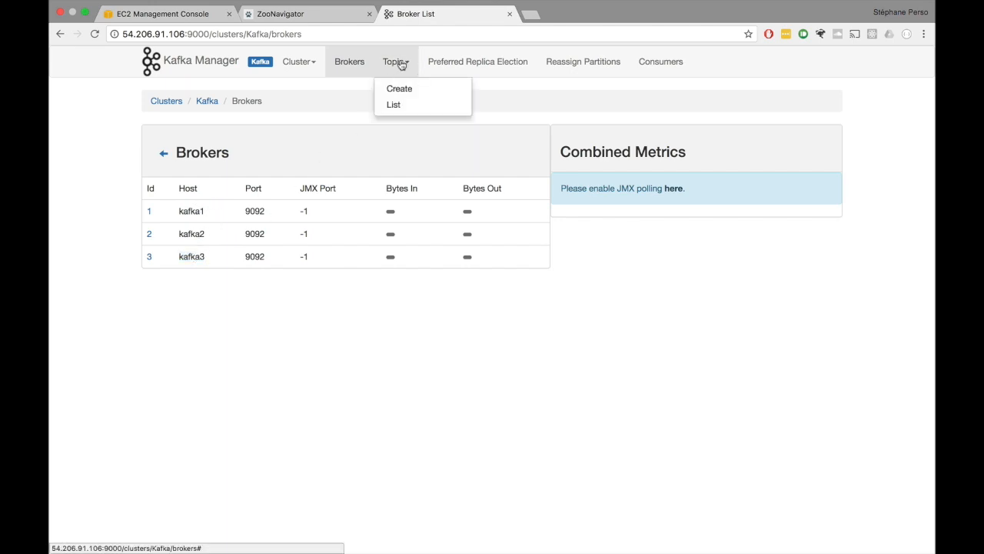
{"action": "left_click", "coordinate": [390, 105]}
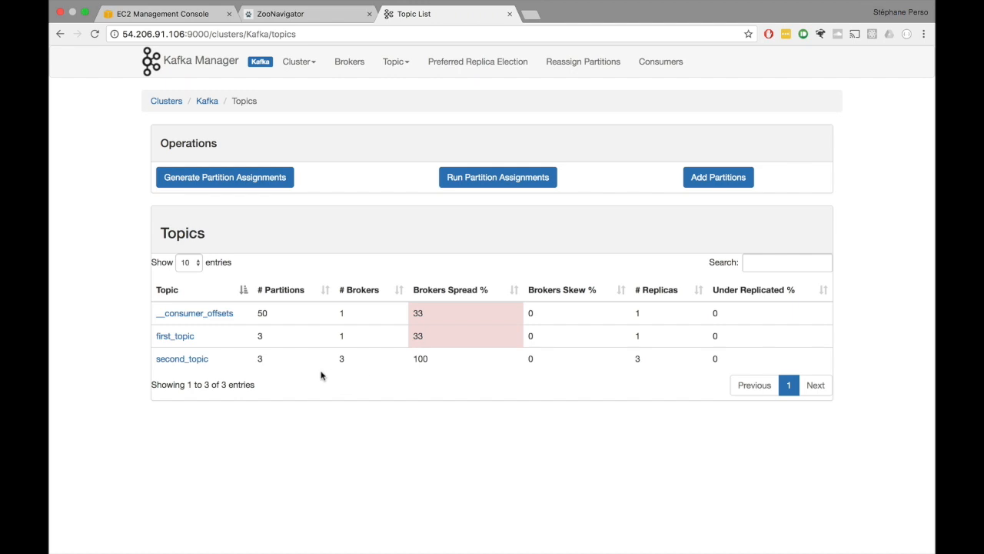
{"action": "left_click_drag", "start_coordinate": [238, 362], "coordinate": [380, 357]}
{"action": "double_click", "coordinate": [422, 356]}
{"action": "left_click_drag", "start_coordinate": [627, 354], "coordinate": [652, 357]}
{"action": "left_click", "coordinate": [652, 358]}
{"action": "left_click_drag", "start_coordinate": [332, 317], "coordinate": [360, 313]}
{"action": "double_click", "coordinate": [416, 310]}
{"action": "left_click", "coordinate": [430, 312]}
{"action": "left_click_drag", "start_coordinate": [633, 318], "coordinate": [647, 314]}
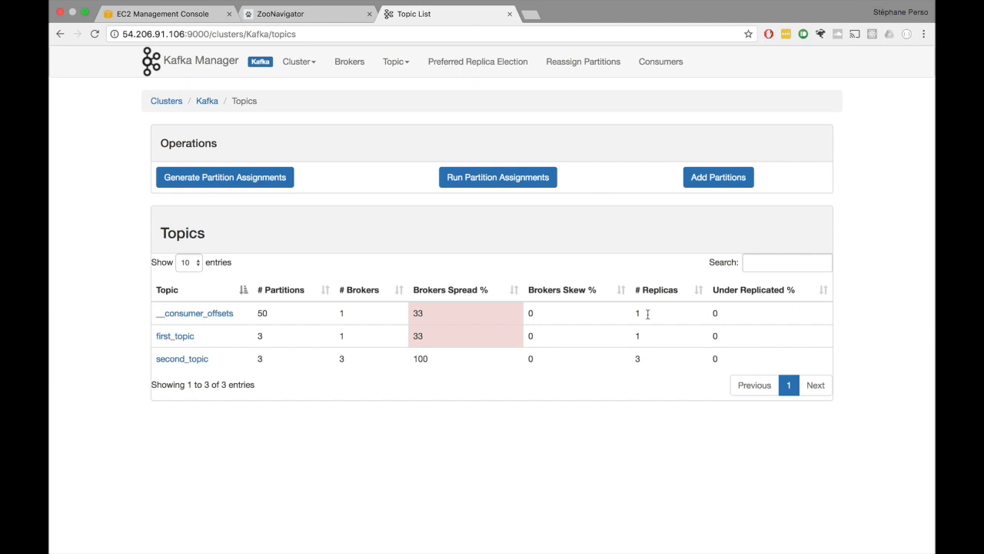
Step: Open the __consumer_offsets topic and examine its partitions by broker and its partition information table
{"action": "left_click", "coordinate": [221, 315]}
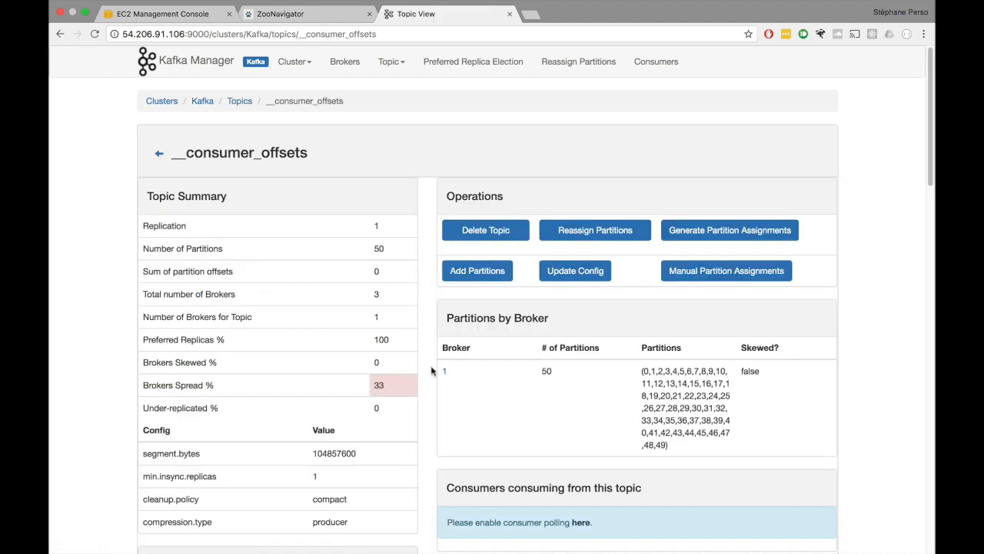
{"action": "scroll", "coordinate": [394, 385], "scroll_direction": "down", "scroll_amount": 3}
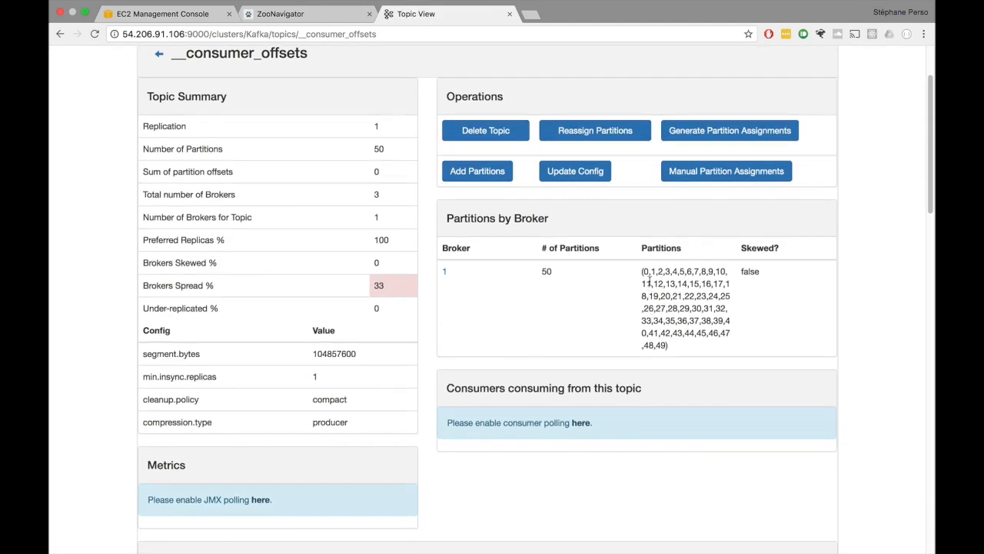
{"action": "left_click_drag", "start_coordinate": [641, 273], "coordinate": [672, 347]}
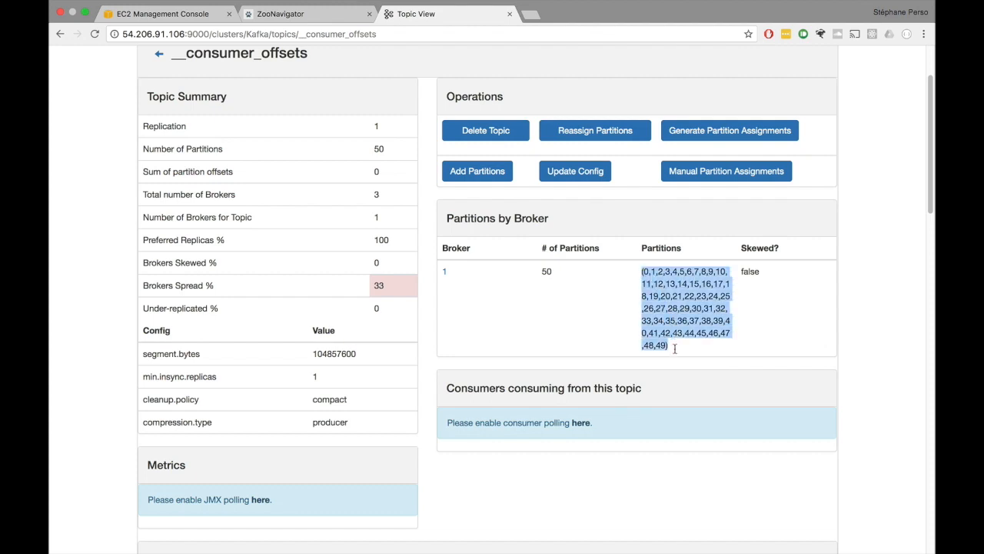
{"action": "left_click", "coordinate": [674, 347]}
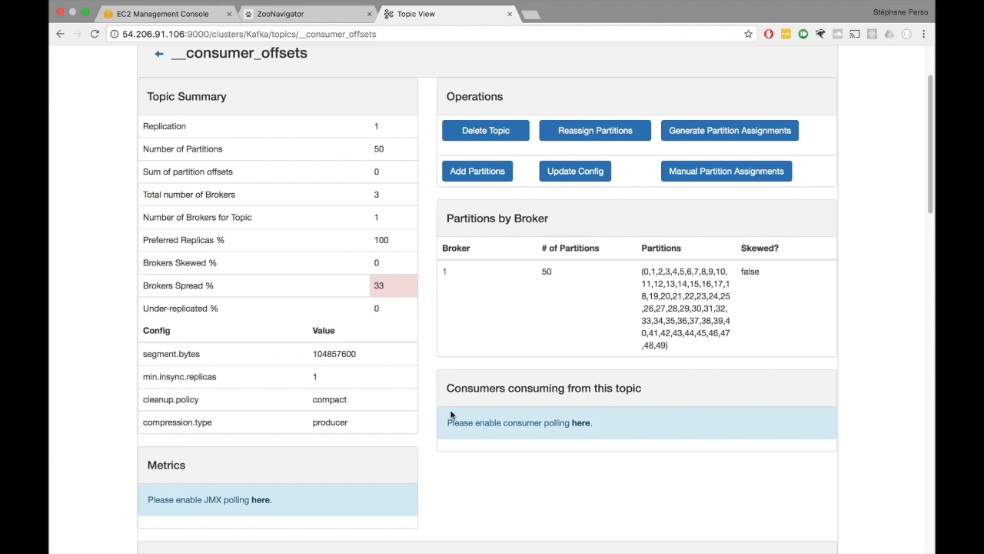
{"action": "scroll", "coordinate": [451, 412], "scroll_direction": "down", "scroll_amount": 10}
{"action": "scroll", "coordinate": [451, 412], "scroll_direction": "down", "scroll_amount": 5}
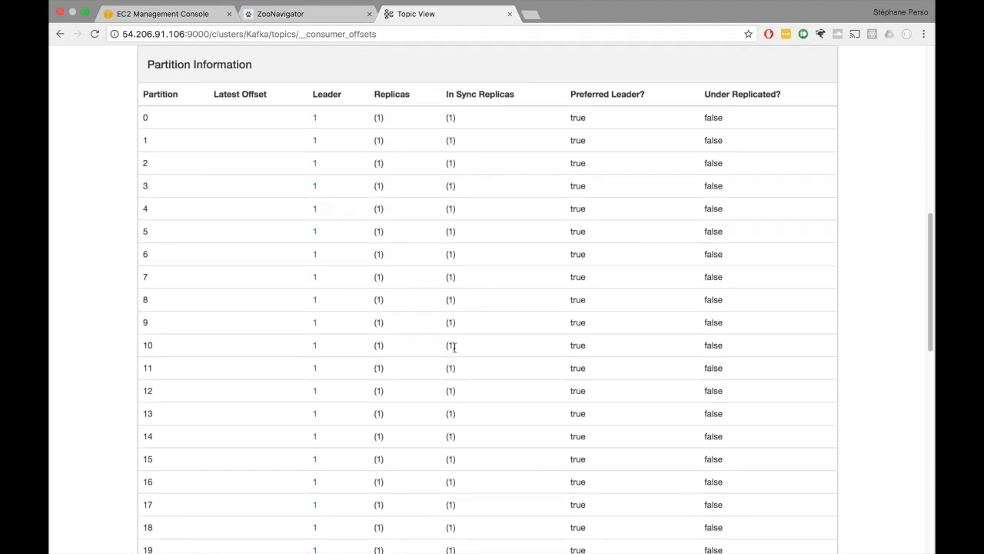
{"action": "scroll", "coordinate": [450, 346], "scroll_direction": "up", "scroll_amount": 11}
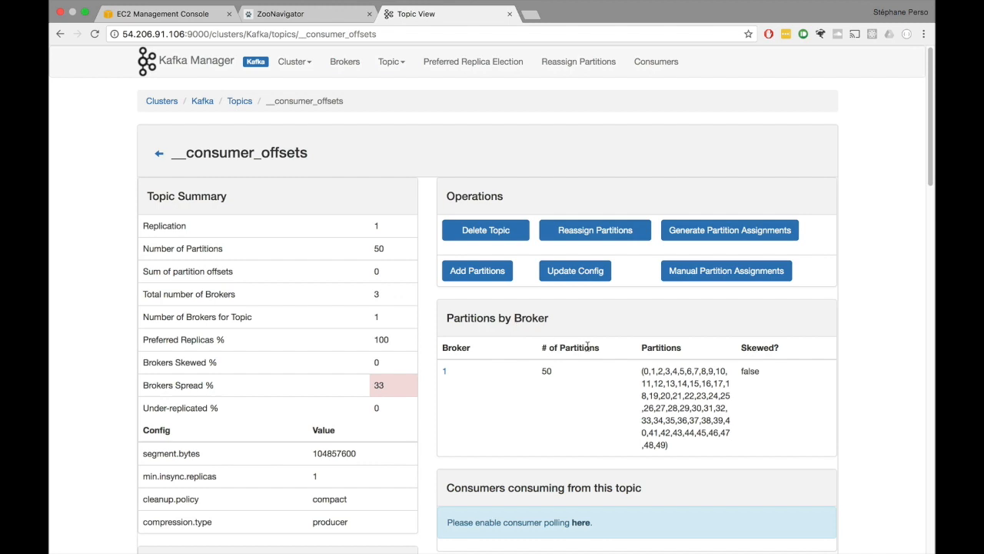
Step: Delete the __consumer_offsets topic, confirm the deletion and return to the topic list
{"action": "left_click", "coordinate": [485, 230]}
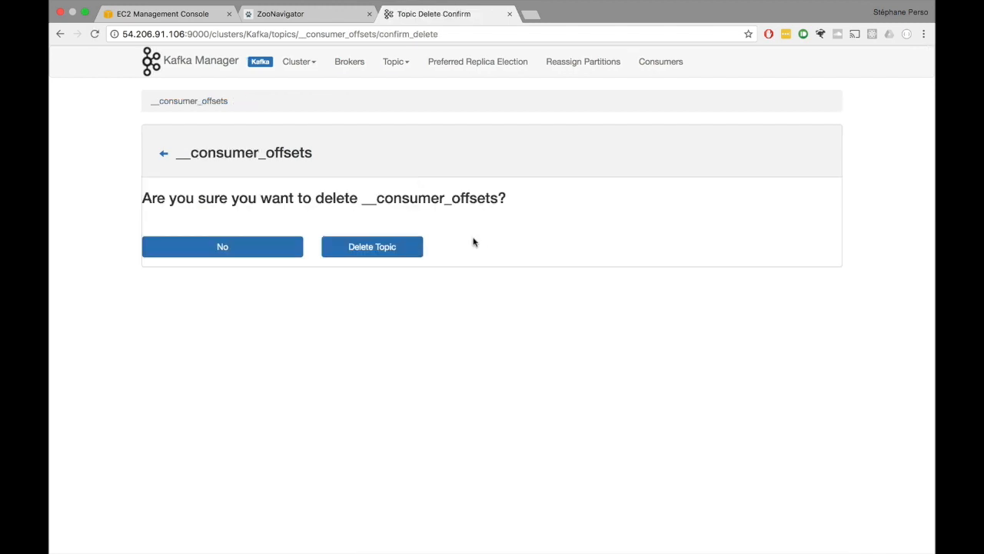
{"action": "left_click", "coordinate": [414, 251]}
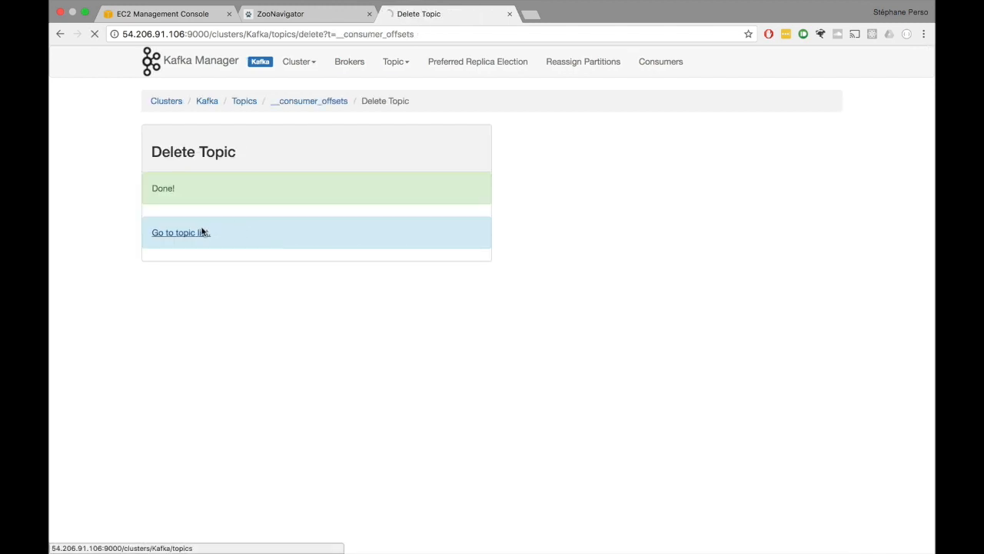
{"action": "left_click", "coordinate": [203, 231]}
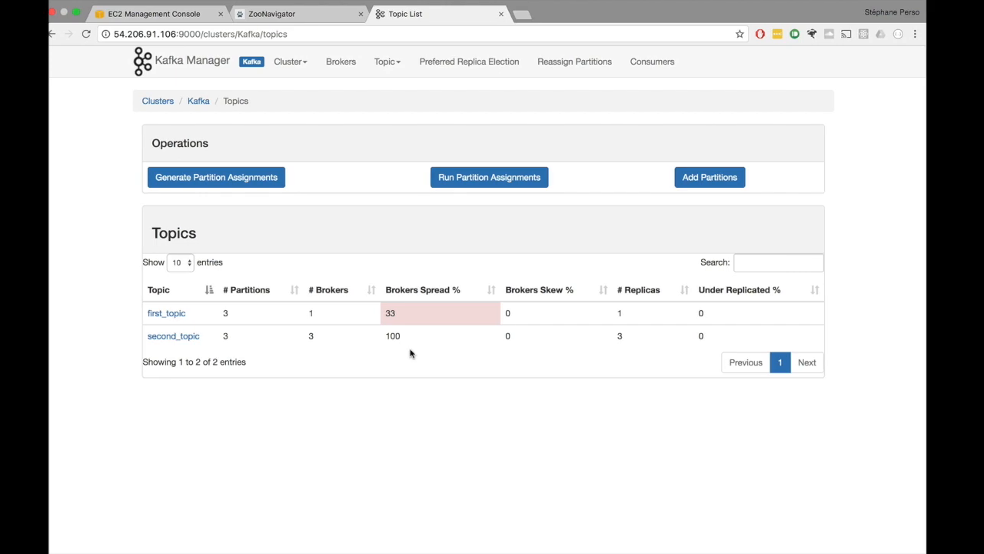
Step: Switch to the Kafka server terminal, run bin/kafka-console-consumer.sh --bootstrap-server kafka1:9092 --topic second_topic --from-beginning, and stop the consumer once the messages are read
{"action": "key", "text": "ctrl+Right"}
{"action": "key", "text": "ctrl+Right"}
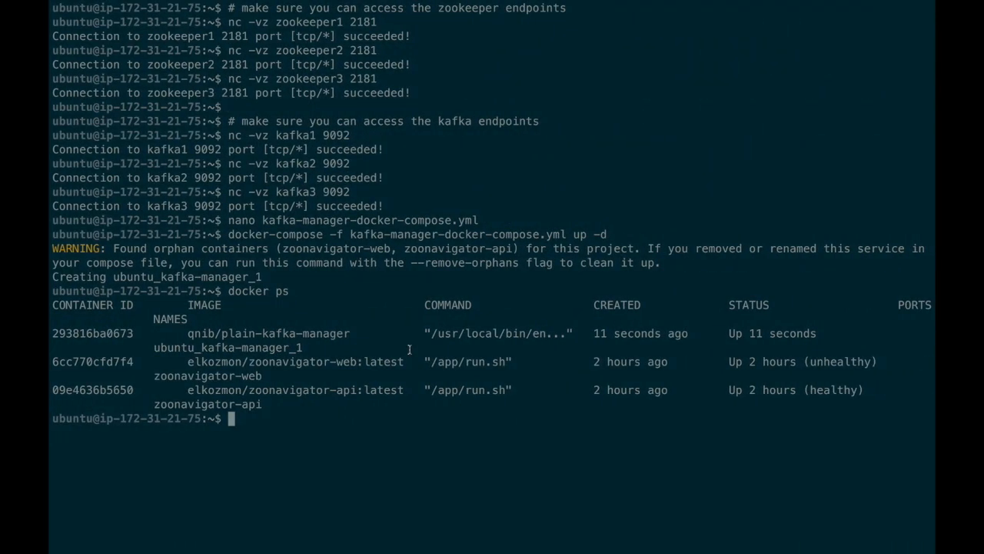
{"action": "key", "text": "ctrl+Right"}
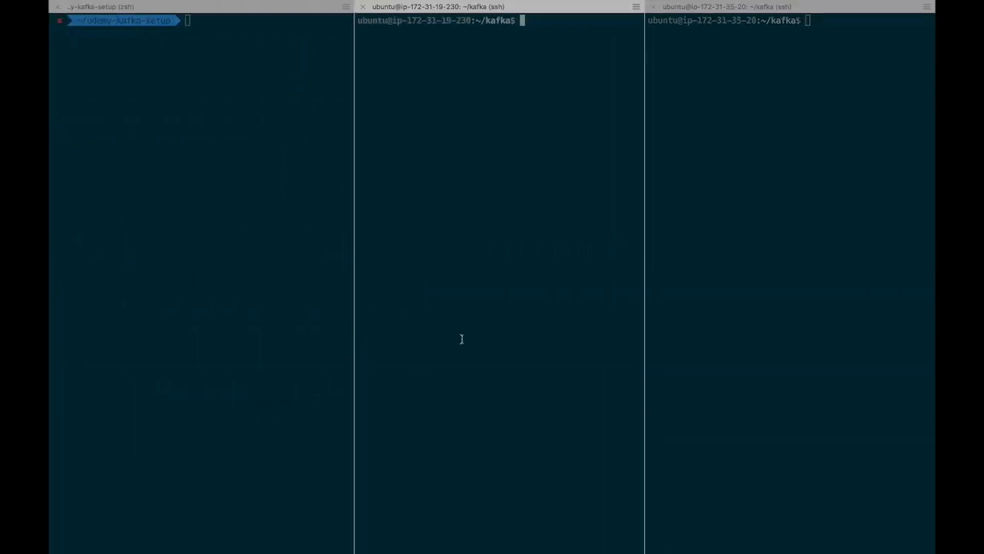
{"action": "type", "text": "bin/kafka-console-consumer.sh --bootstrap-server 52.65.231.26:9092 --topic second_topic --from-beginning"}
{"action": "key", "text": "Left"}
{"action": "key", "text": "Left"}
{"action": "key", "text": "Left"}
{"action": "key", "text": "Left"}
{"action": "key", "text": "Left"}
{"action": "key", "text": "Left"}
{"action": "key", "text": "Left"}
{"action": "key", "text": "Left"}
{"action": "key", "text": "Left"}
{"action": "key", "text": "Left"}
{"action": "key", "text": "Left"}
{"action": "key", "text": "Left"}
{"action": "key", "text": "Left"}
{"action": "key", "text": "Left"}
{"action": "key", "text": "Left"}
{"action": "key", "text": "Left"}
{"action": "key", "text": "Left"}
{"action": "key", "text": "Left"}
{"action": "key", "text": "Left"}
{"action": "key", "text": "Left"}
{"action": "key", "text": "Left"}
{"action": "key", "text": "Left"}
{"action": "key", "text": "Left"}
{"action": "key", "text": "BackSpace"}
{"action": "key", "text": "BackSpace"}
{"action": "key", "text": "BackSpace"}
{"action": "key", "text": "BackSpace"}
{"action": "key", "text": "BackSpace"}
{"action": "key", "text": "BackSpace"}
{"action": "key", "text": "BackSpace"}
{"action": "key", "text": "BackSpace"}
{"action": "key", "text": "BackSpace"}
{"action": "key", "text": "BackSpace"}
{"action": "key", "text": "BackSpace"}
{"action": "key", "text": "BackSpace"}
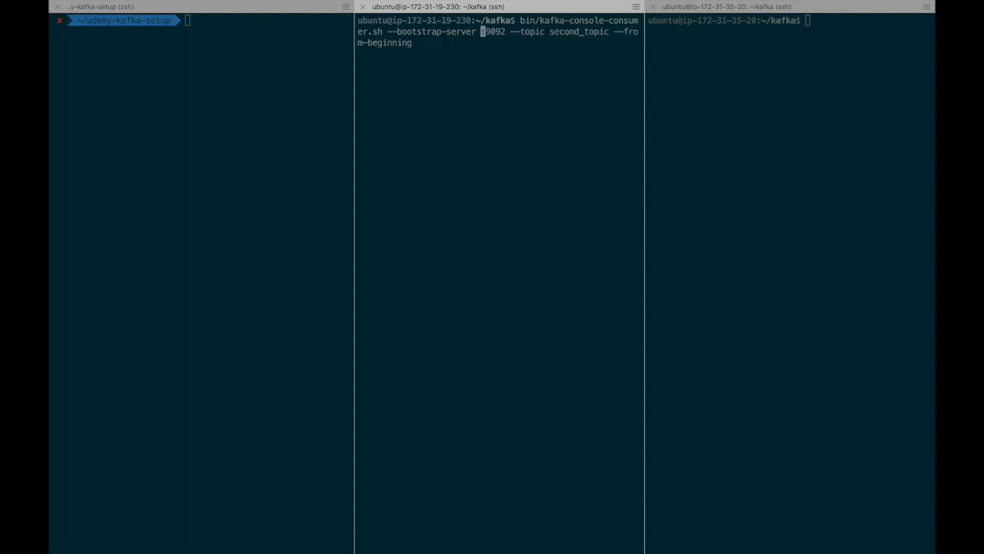
{"action": "type", "text": "ka"}
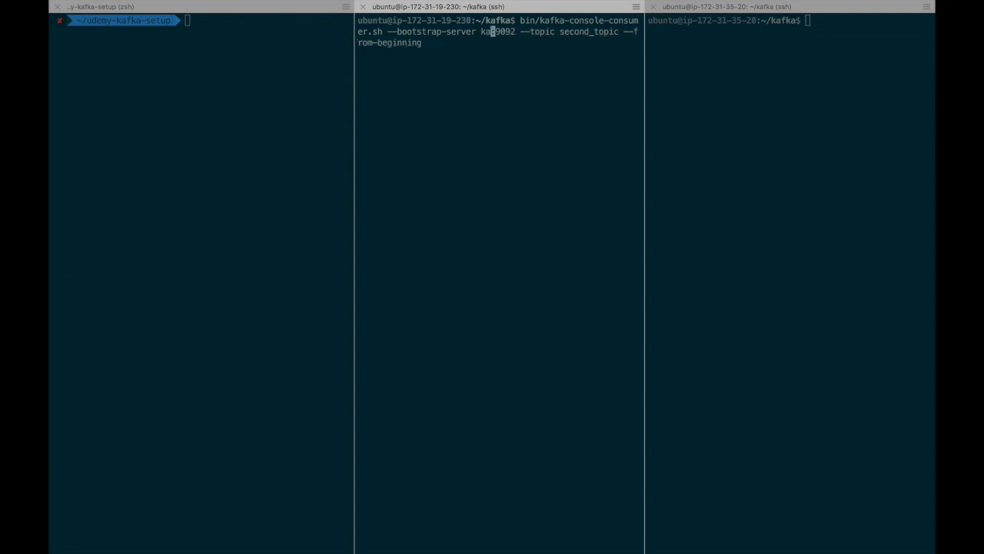
{"action": "type", "text": "fka1"}
{"action": "key", "text": "Return"}
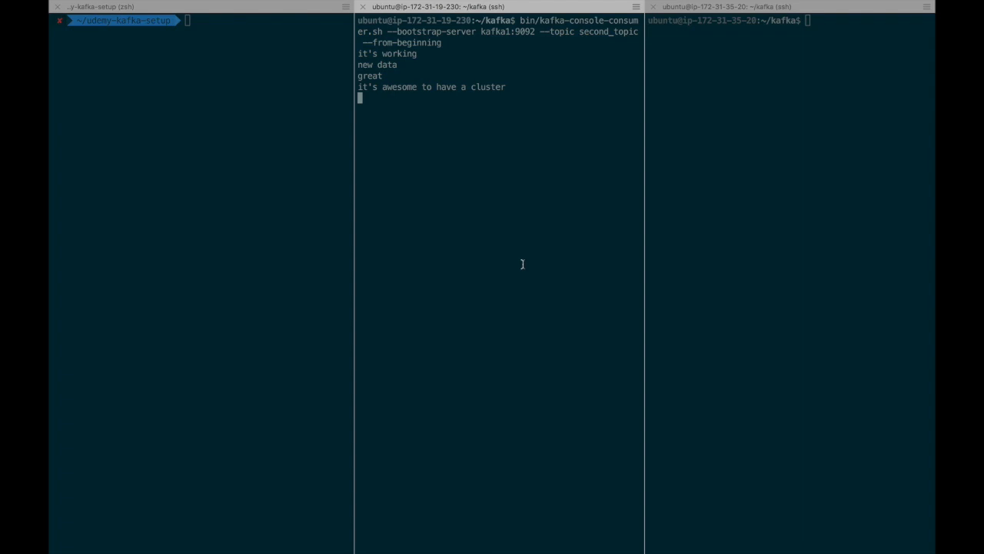
{"action": "key", "text": "ctrl+c"}
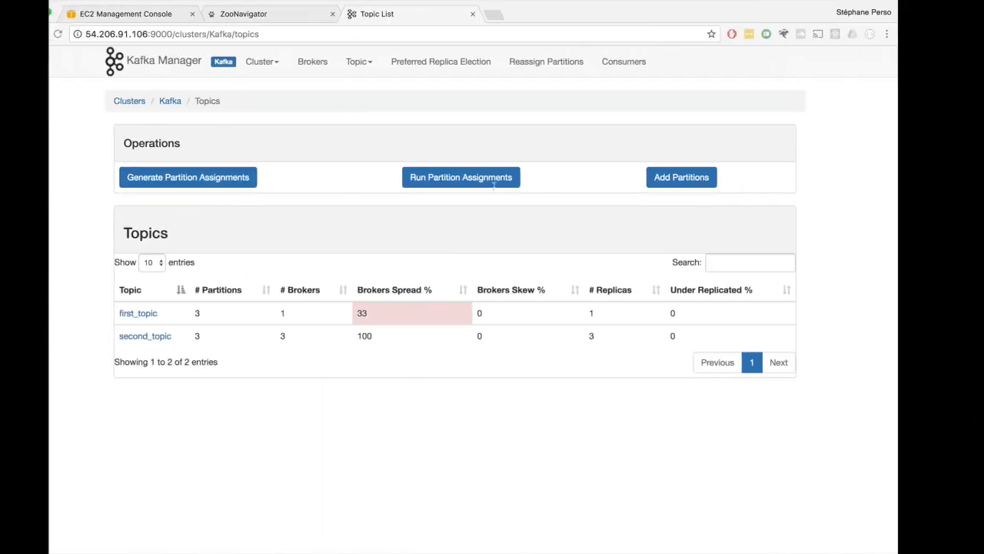
Step: Refresh Kafka Manager's topic list in the browser, check the partition, broker, spread and replica figures of __consumer_offsets, and open that topic
{"action": "key", "text": "super+r"}
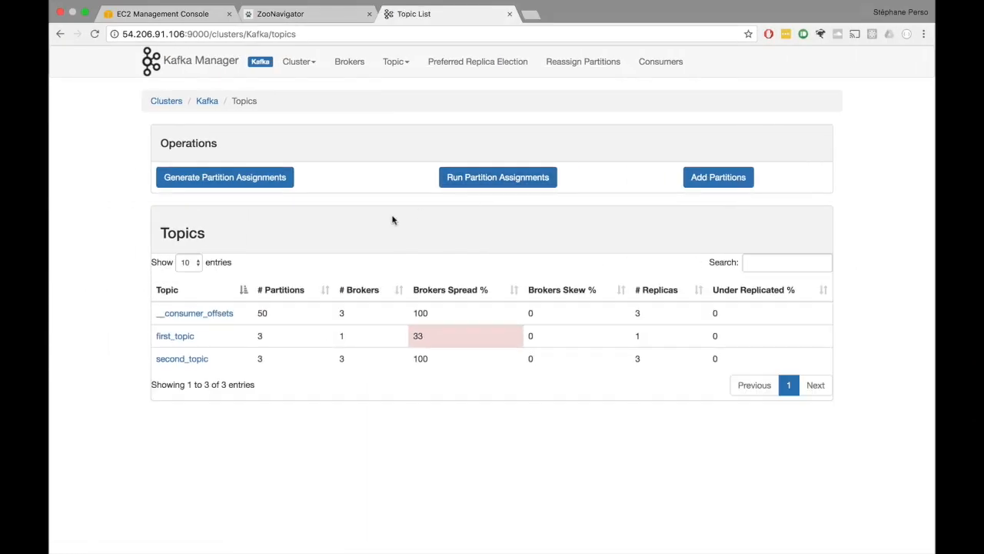
{"action": "double_click", "coordinate": [261, 313]}
{"action": "double_click", "coordinate": [342, 314]}
{"action": "double_click", "coordinate": [420, 313]}
{"action": "double_click", "coordinate": [638, 313]}
{"action": "left_click", "coordinate": [617, 313]}
{"action": "left_click", "coordinate": [232, 315]}
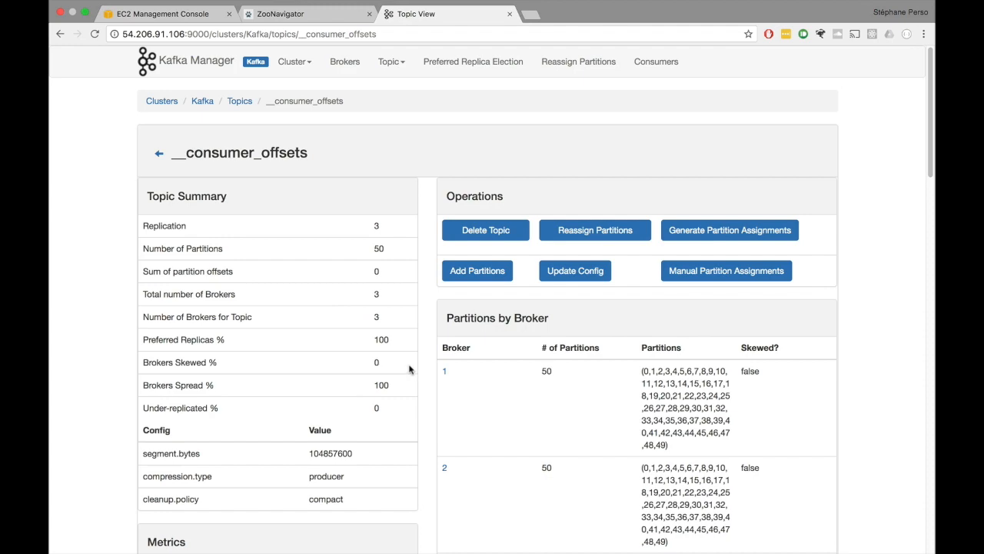
Step: Examine how the partitions of __consumer_offsets are distributed in the Partitions by Broker table
{"action": "scroll", "coordinate": [400, 400], "scroll_direction": "down", "scroll_amount": 1}
{"action": "scroll", "coordinate": [400, 403], "scroll_direction": "down", "scroll_amount": 5}
{"action": "triple_click", "coordinate": [673, 208]}
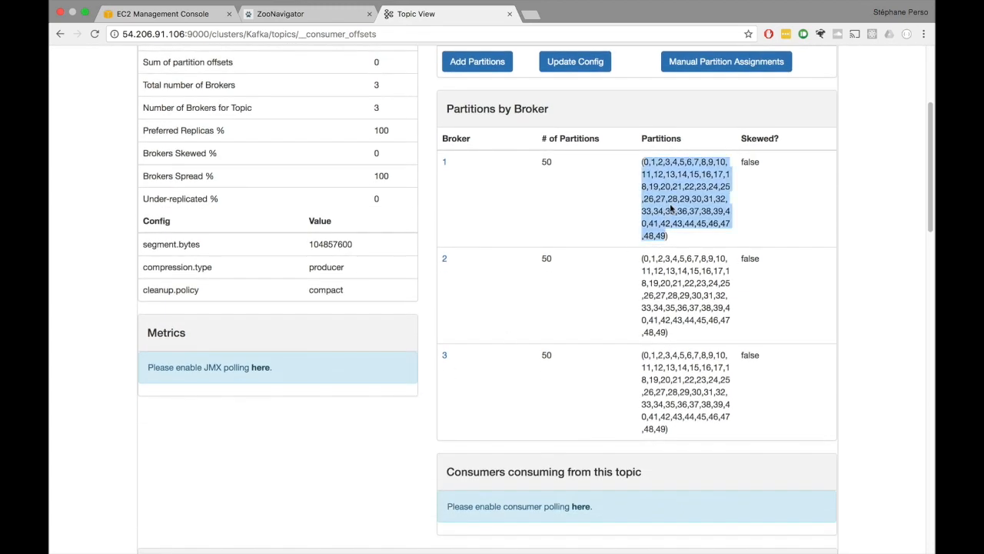
{"action": "left_click", "coordinate": [469, 160]}
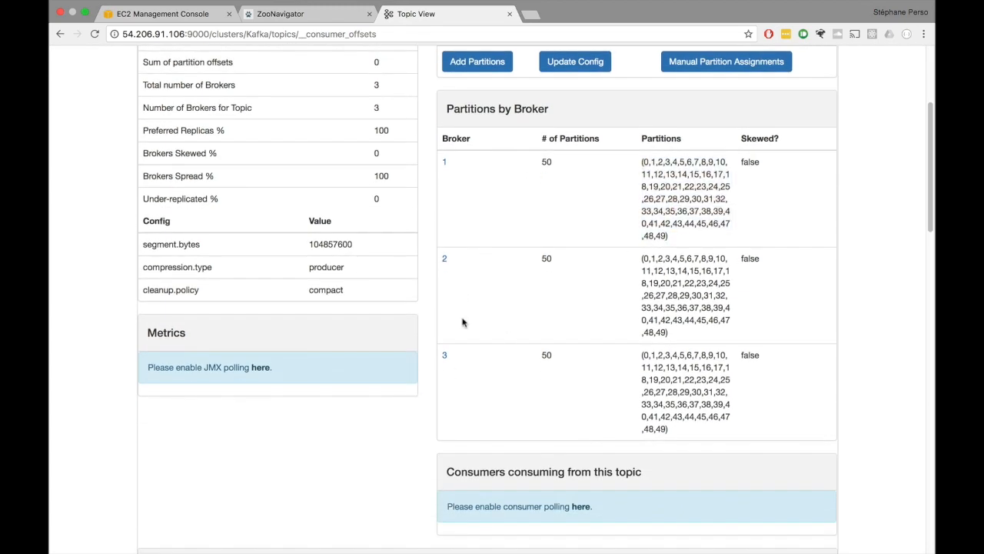
{"action": "scroll", "coordinate": [516, 336], "scroll_direction": "up", "scroll_amount": 4}
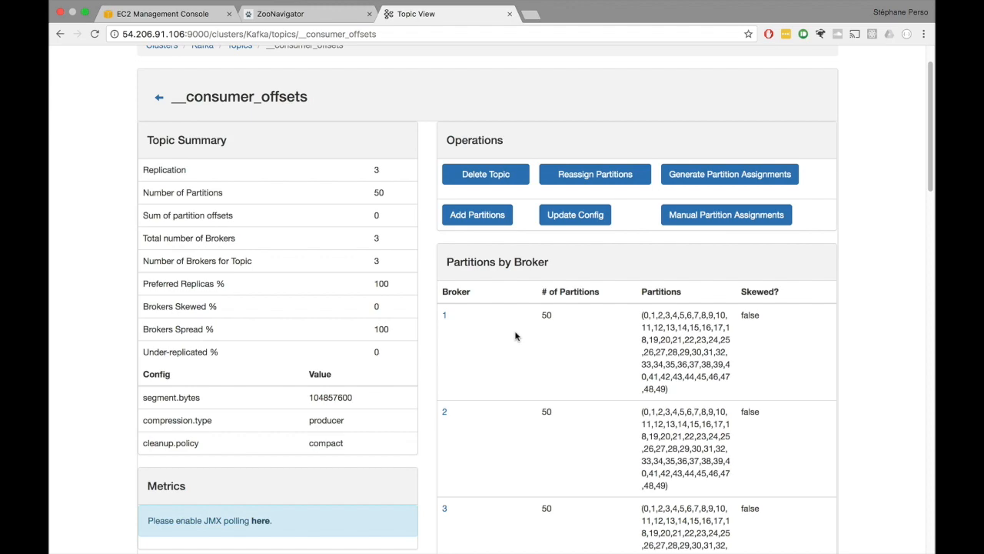
{"action": "scroll", "coordinate": [515, 336], "scroll_direction": "down", "scroll_amount": 5}
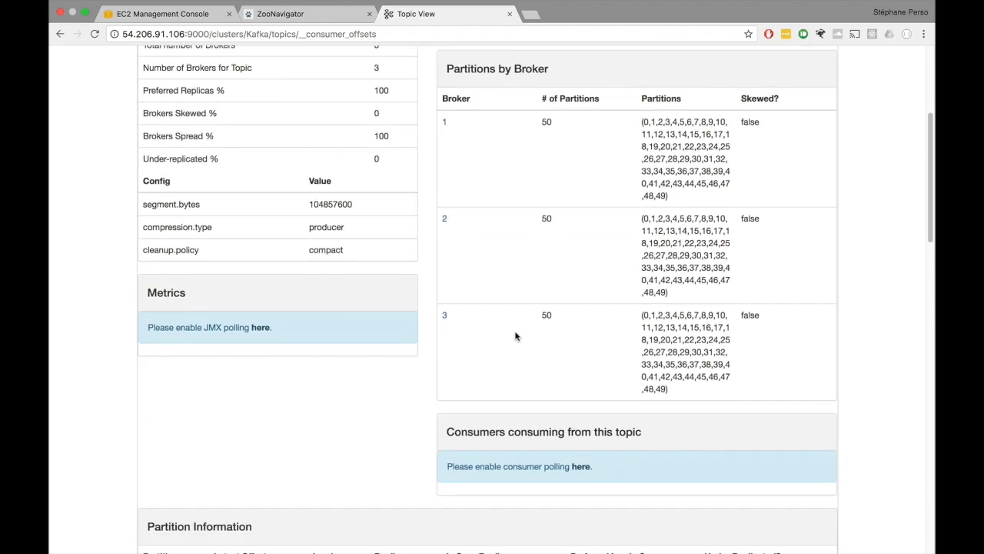
Step: Examine the Partition Information table of __consumer_offsets, comparing the replicas and in-sync replicas of partition 0 and reviewing the other partitions
{"action": "scroll", "coordinate": [515, 336], "scroll_direction": "down", "scroll_amount": 8}
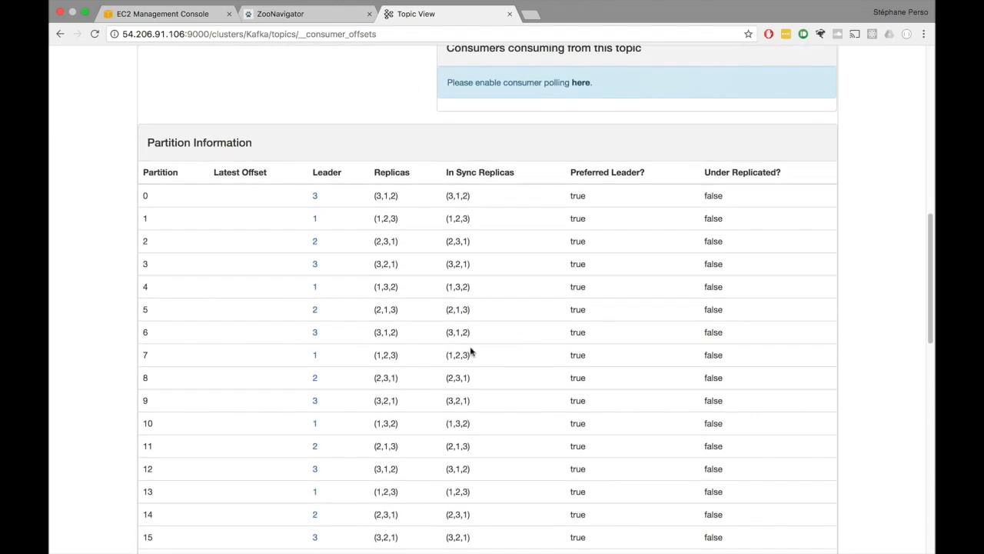
{"action": "scroll", "coordinate": [436, 272], "scroll_direction": "down", "scroll_amount": 1}
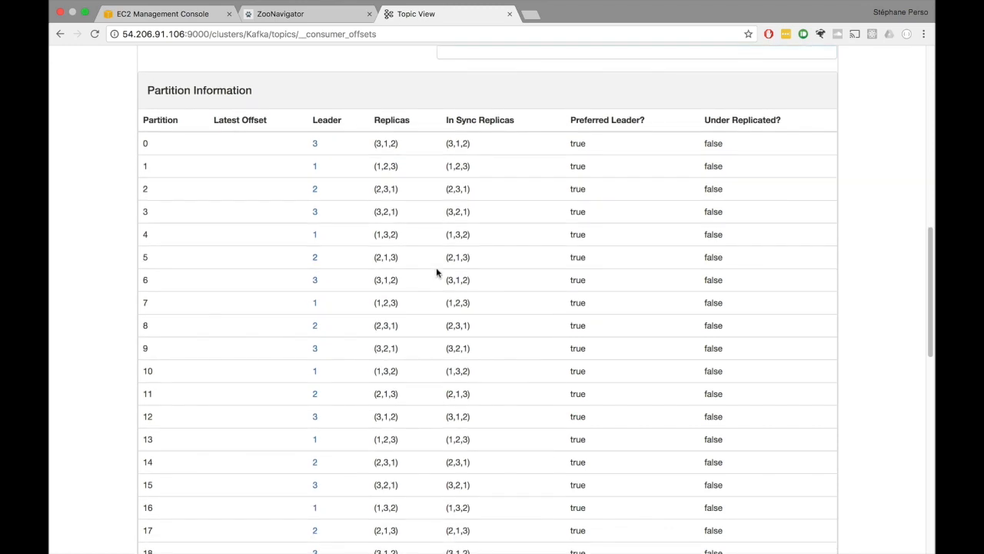
{"action": "triple_click", "coordinate": [384, 144]}
{"action": "triple_click", "coordinate": [459, 145]}
{"action": "left_click_drag", "start_coordinate": [148, 145], "coordinate": [140, 145]}
{"action": "left_click_drag", "start_coordinate": [400, 146], "coordinate": [374, 145]}
{"action": "left_click_drag", "start_coordinate": [471, 144], "coordinate": [446, 144]}
{"action": "left_click", "coordinate": [486, 188]}
{"action": "scroll", "coordinate": [485, 187], "scroll_direction": "down", "scroll_amount": 2}
{"action": "scroll", "coordinate": [484, 188], "scroll_direction": "down", "scroll_amount": 15}
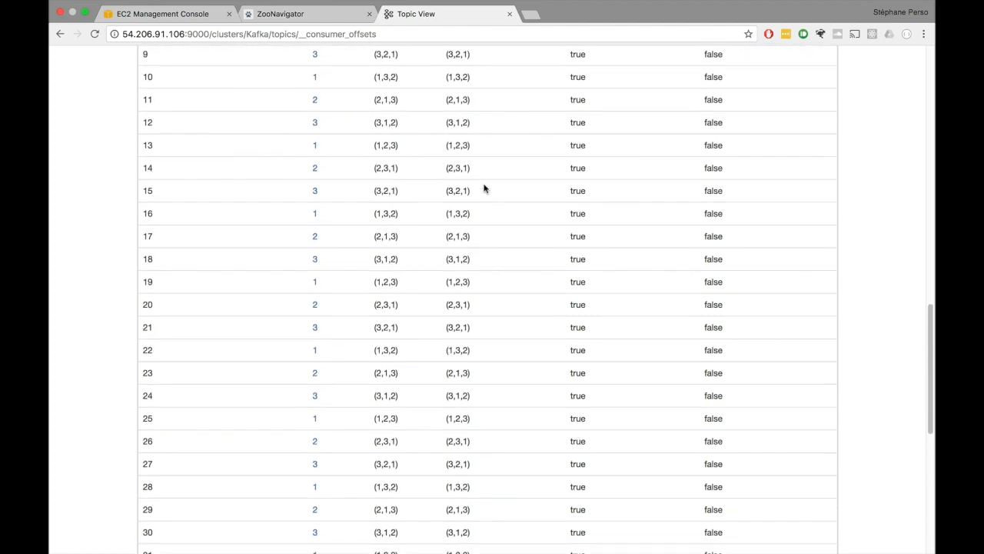
{"action": "scroll", "coordinate": [484, 188], "scroll_direction": "up", "scroll_amount": 20}
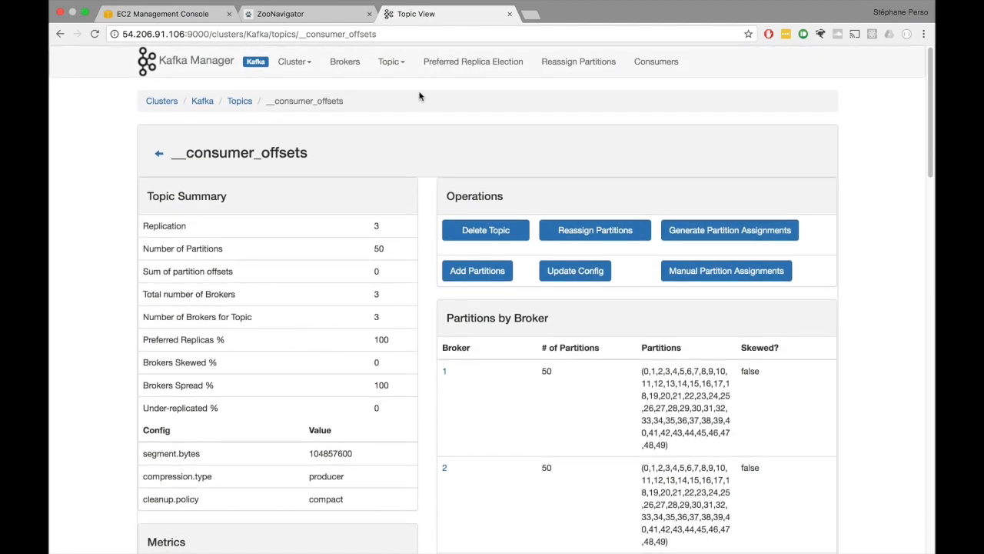
Step: Open first_topic from the topic list, delete it with confirmation, and return to the topic list
{"action": "left_click", "coordinate": [396, 66]}
{"action": "left_click", "coordinate": [392, 103]}
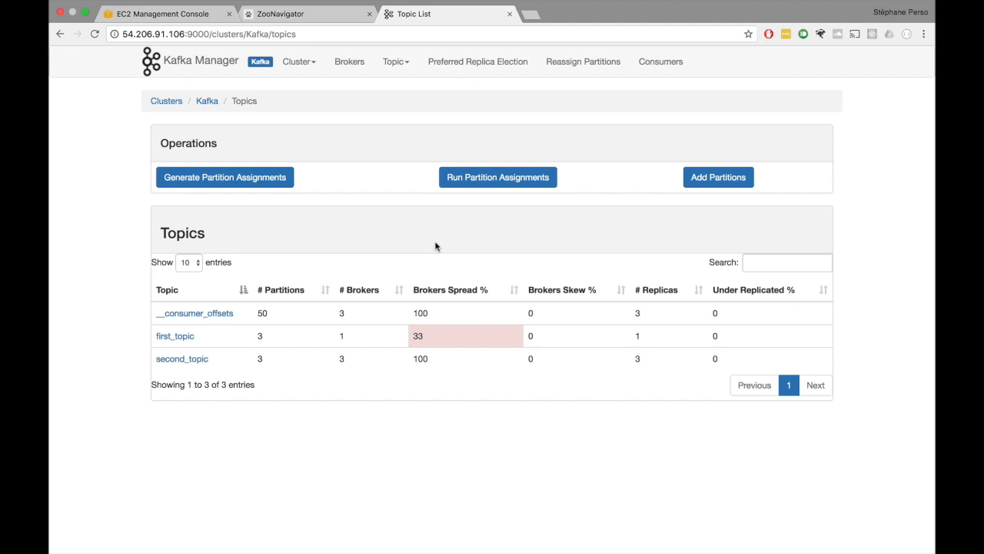
{"action": "left_click", "coordinate": [189, 339]}
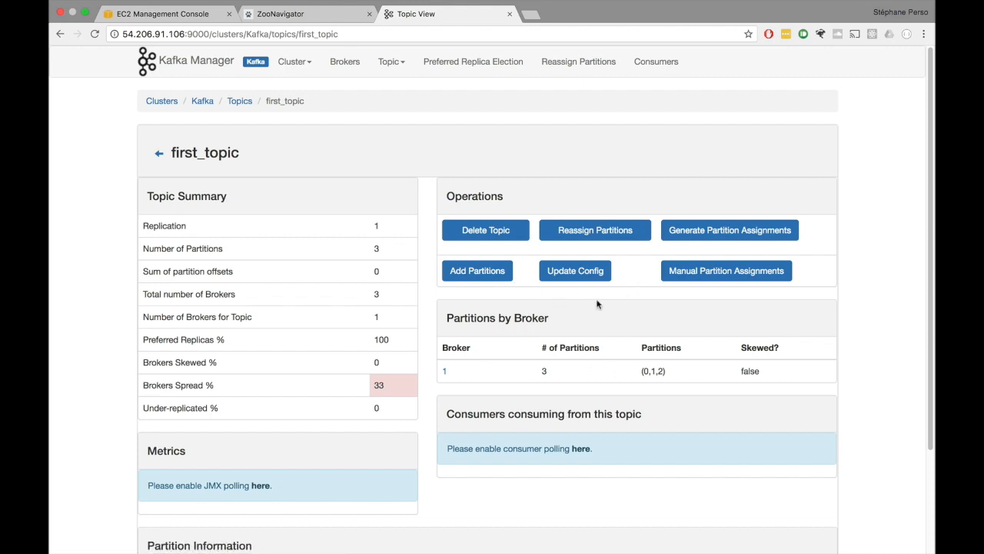
{"action": "left_click", "coordinate": [472, 233]}
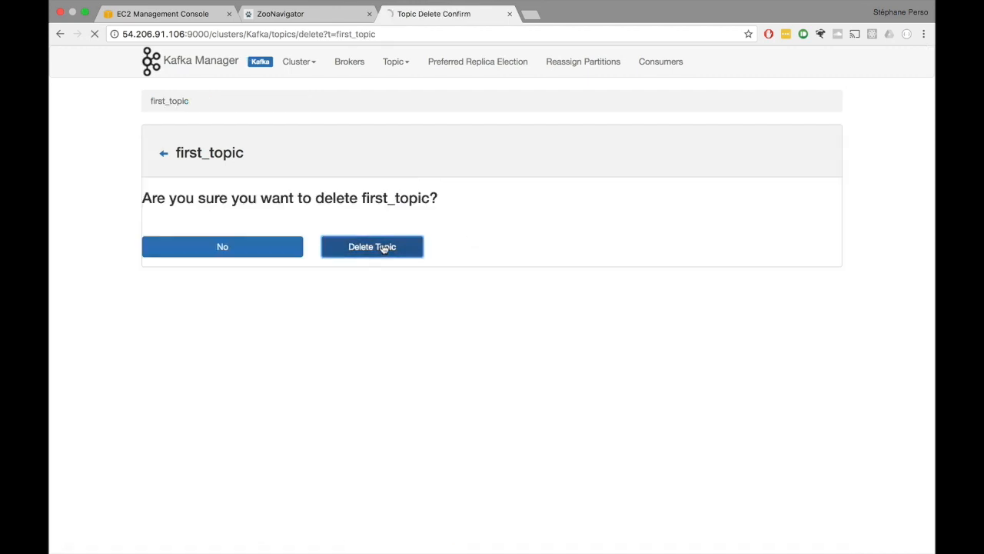
{"action": "left_click", "coordinate": [383, 247]}
{"action": "left_click", "coordinate": [361, 63]}
{"action": "left_click", "coordinate": [394, 65]}
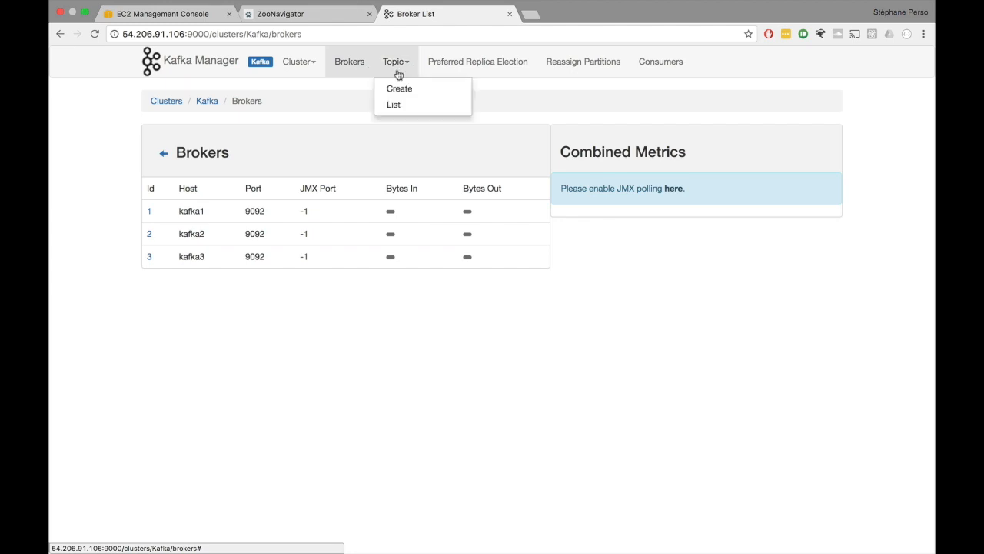
{"action": "left_click", "coordinate": [398, 105]}
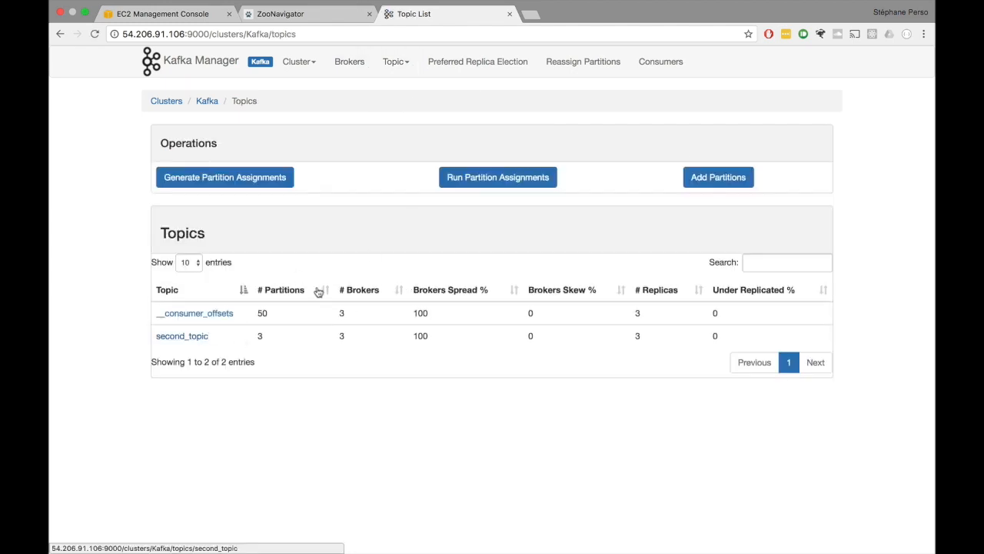
Step: Open second_topic and check its replication and number of partitions in the topic summary
{"action": "left_click", "coordinate": [184, 335]}
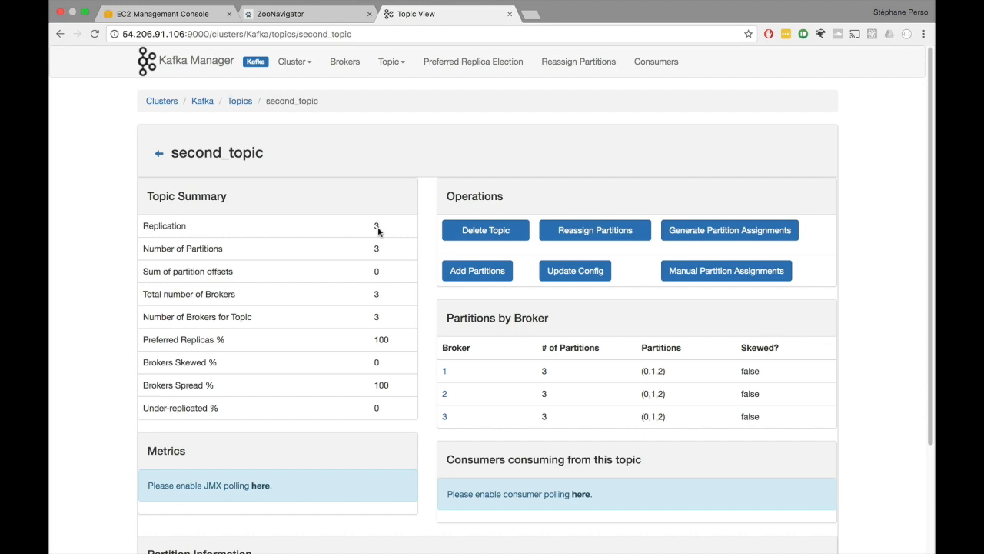
{"action": "left_click_drag", "start_coordinate": [371, 227], "coordinate": [389, 247]}
{"action": "left_click", "coordinate": [389, 247]}
Step: Increase second_topic to 6 partitions, keeping brokers kafka1, kafka2 and kafka3 selected
{"action": "left_click", "coordinate": [496, 276]}
{"action": "left_click", "coordinate": [233, 283]}
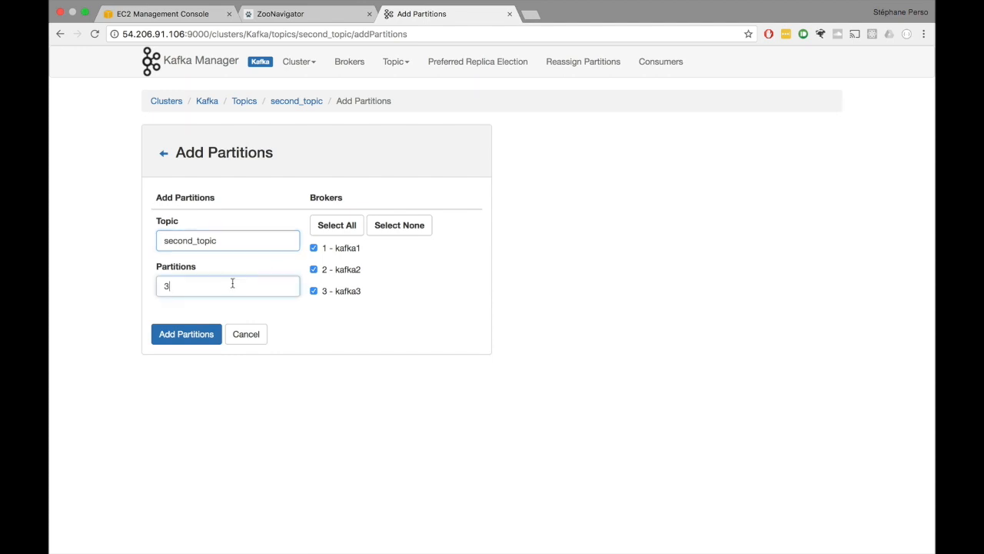
{"action": "double_click", "coordinate": [254, 281]}
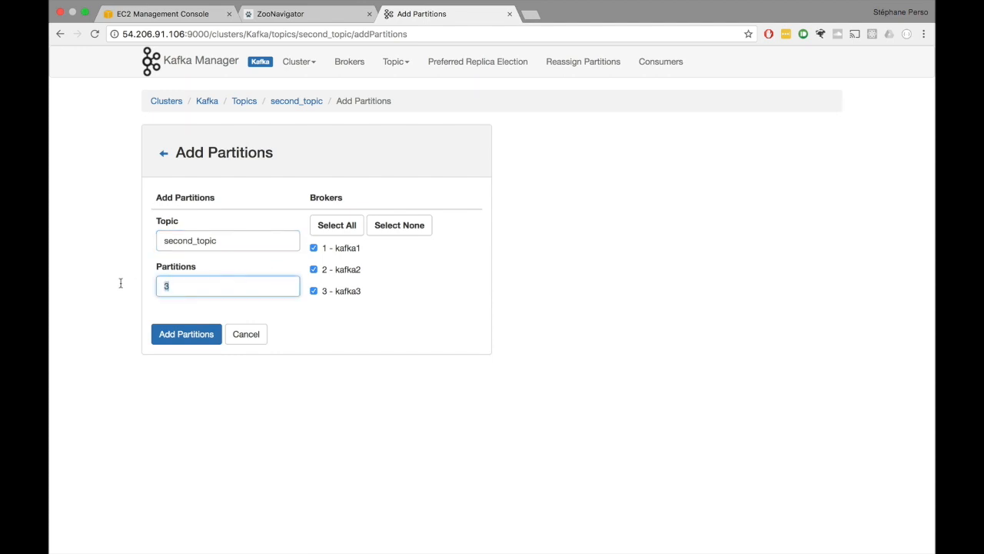
{"action": "type", "text": "6"}
{"action": "left_click", "coordinate": [193, 300]}
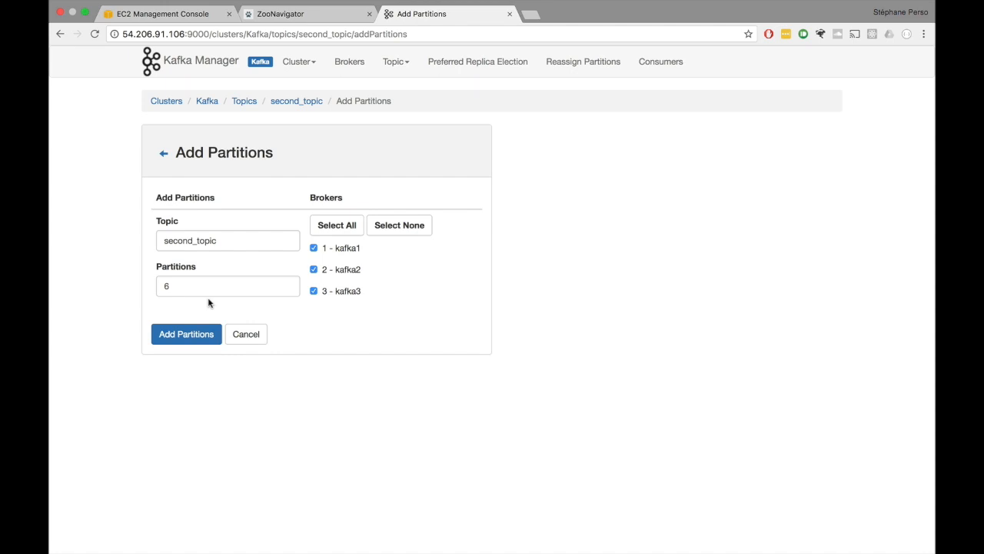
{"action": "left_click", "coordinate": [183, 334]}
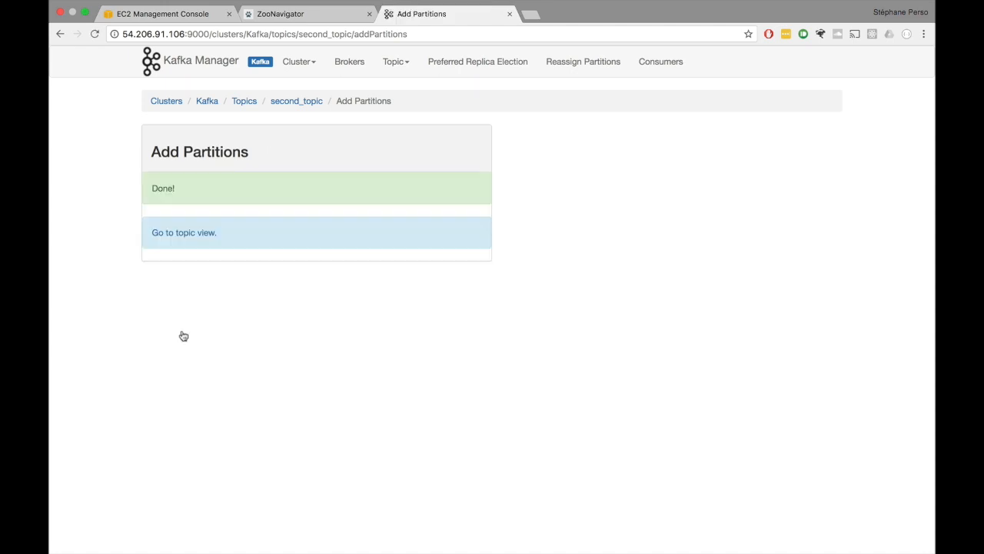
Step: Review second_topic's summary and partition leaders and replicas in its topic view, and return to the topic list
{"action": "left_click", "coordinate": [202, 233]}
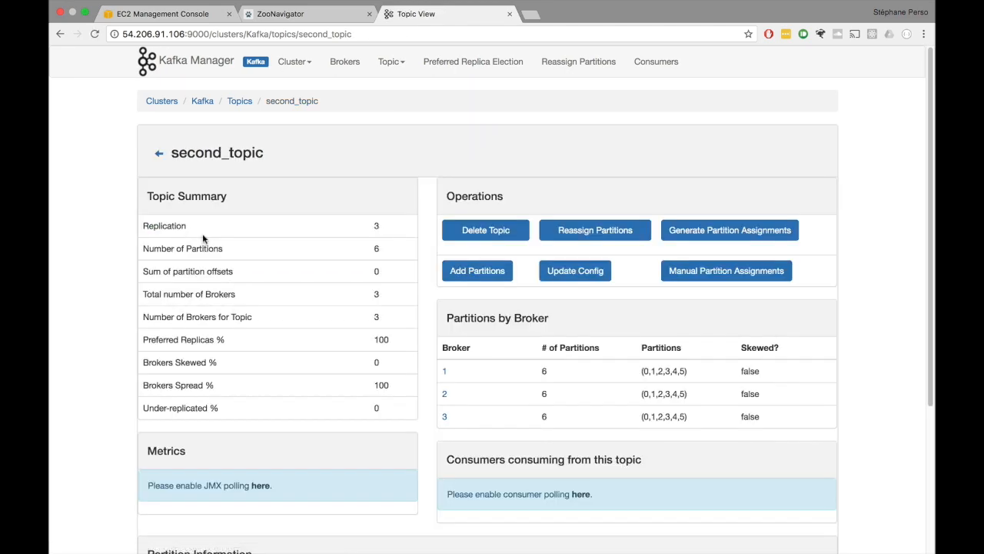
{"action": "scroll", "coordinate": [620, 379], "scroll_direction": "down", "scroll_amount": 5}
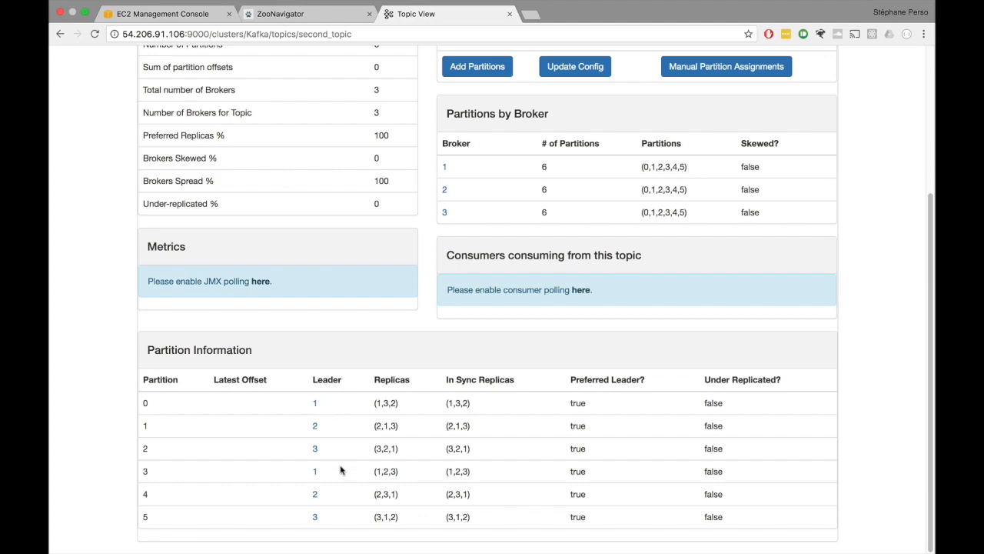
{"action": "scroll", "coordinate": [483, 472], "scroll_direction": "up", "scroll_amount": 5}
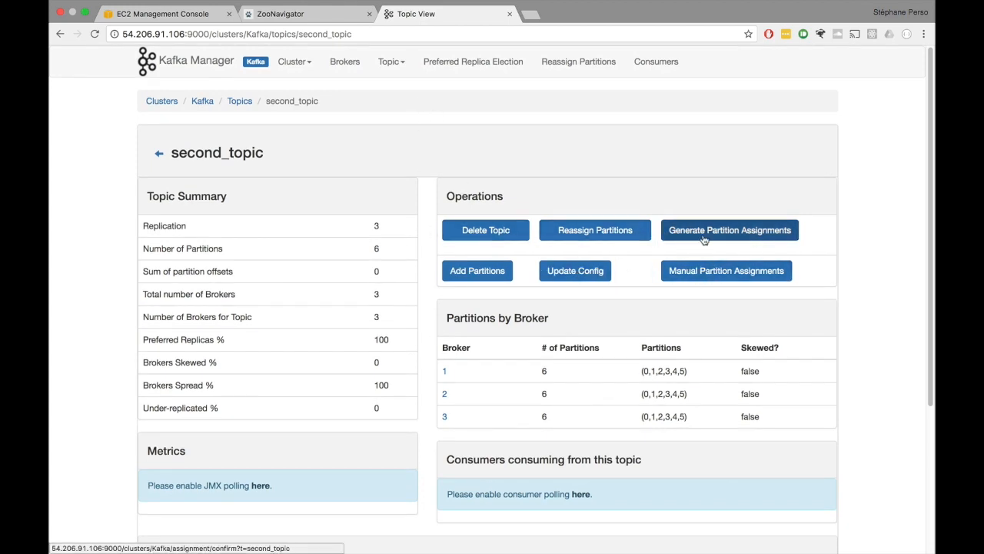
{"action": "left_click", "coordinate": [390, 61]}
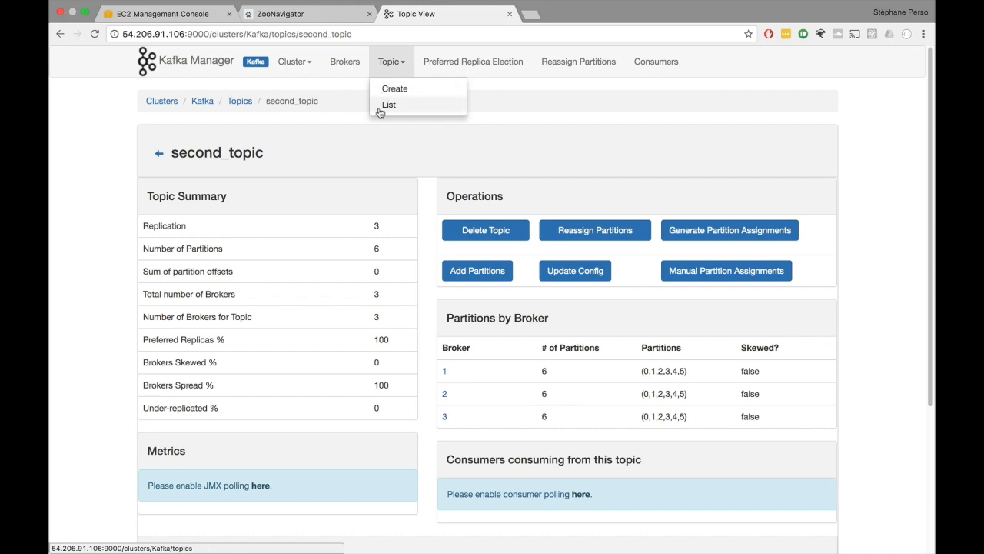
{"action": "left_click", "coordinate": [381, 108]}
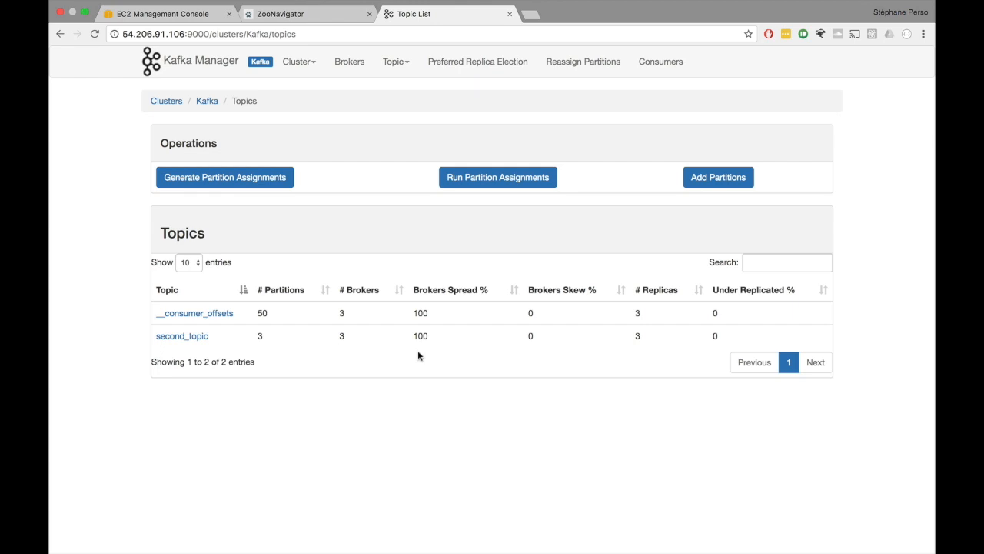
Step: Start creating a topic named my_new_topic with 8 partitions
{"action": "left_click", "coordinate": [397, 66]}
{"action": "left_click", "coordinate": [401, 90]}
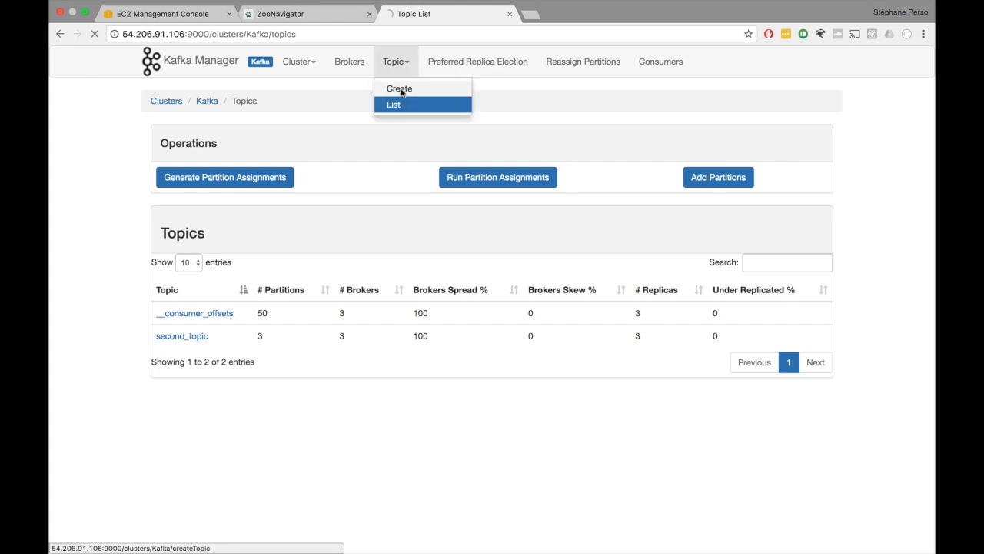
{"action": "left_click", "coordinate": [253, 219]}
{"action": "type", "text": "my_n"}
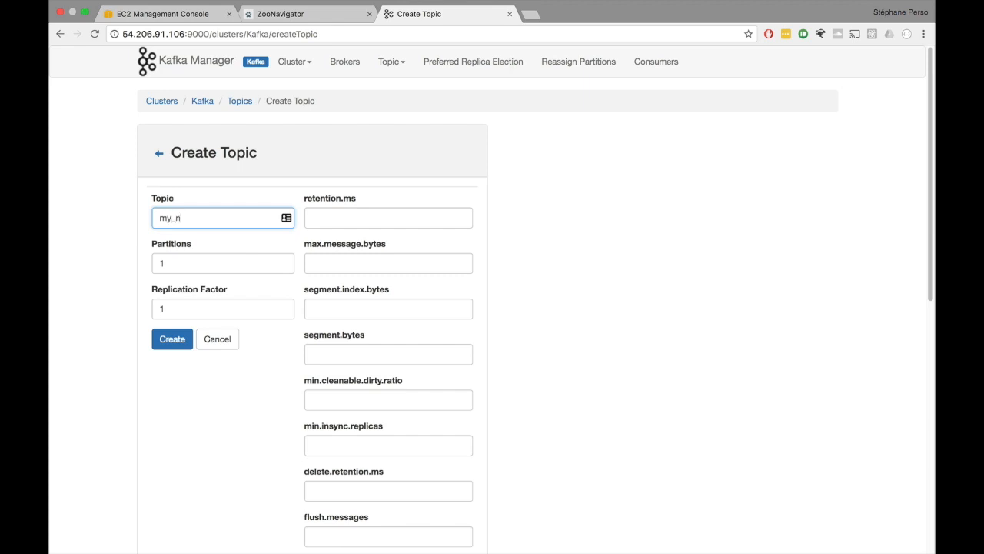
{"action": "type", "text": "ew_topic"}
{"action": "left_click", "coordinate": [213, 264]}
{"action": "key", "text": "super+a"}
{"action": "type", "text": "6"}
{"action": "key", "text": "BackSpace"}
{"action": "type", "text": "8"}
Step: Set the replication factor to 3, look over the optional topic configuration settings, and create the topic
{"action": "left_click", "coordinate": [217, 303]}
{"action": "key", "text": "BackSpace"}
{"action": "type", "text": "3"}
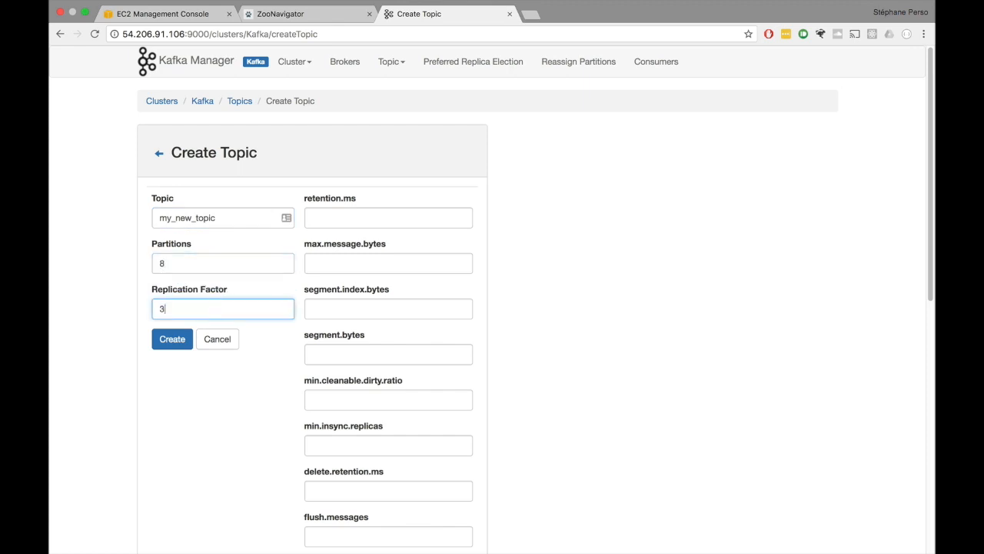
{"action": "scroll", "coordinate": [376, 373], "scroll_direction": "down", "scroll_amount": 4}
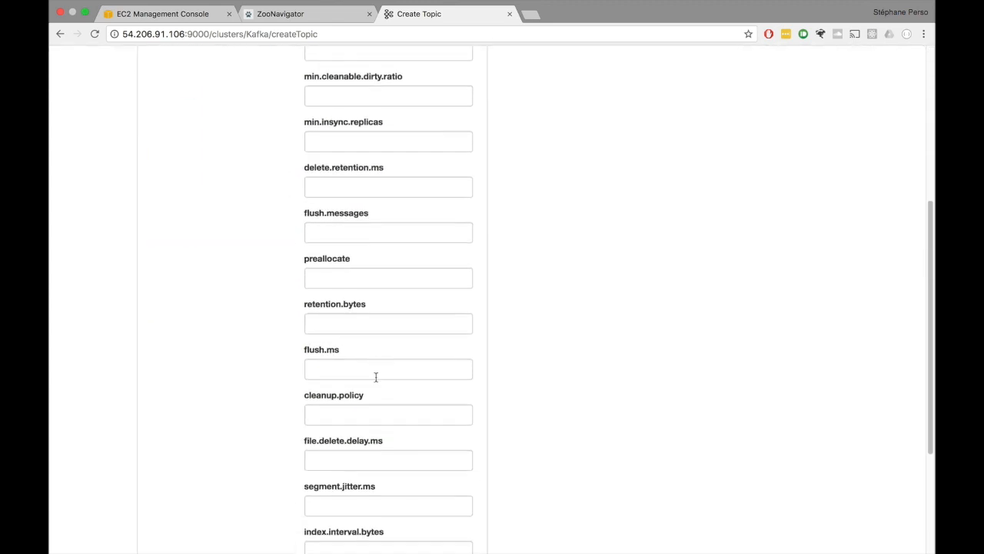
{"action": "scroll", "coordinate": [423, 318], "scroll_direction": "down", "scroll_amount": 3}
{"action": "scroll", "coordinate": [424, 318], "scroll_direction": "up", "scroll_amount": 10}
{"action": "left_click", "coordinate": [171, 339]}
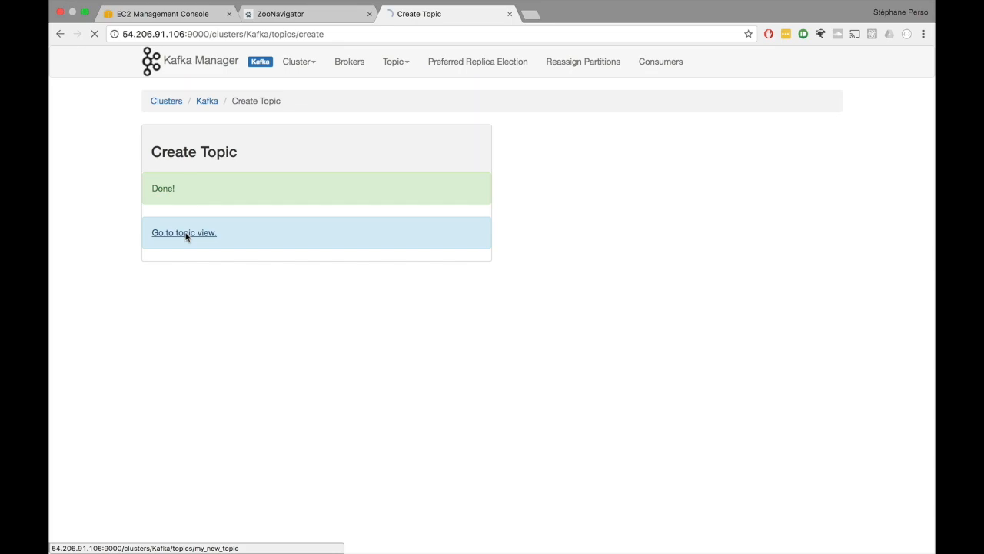
Step: Review the partition information in my_new_topic's topic view, and check the topic in the refreshed topic list
{"action": "left_click", "coordinate": [186, 234]}
{"action": "scroll", "coordinate": [336, 328], "scroll_direction": "down", "scroll_amount": 3}
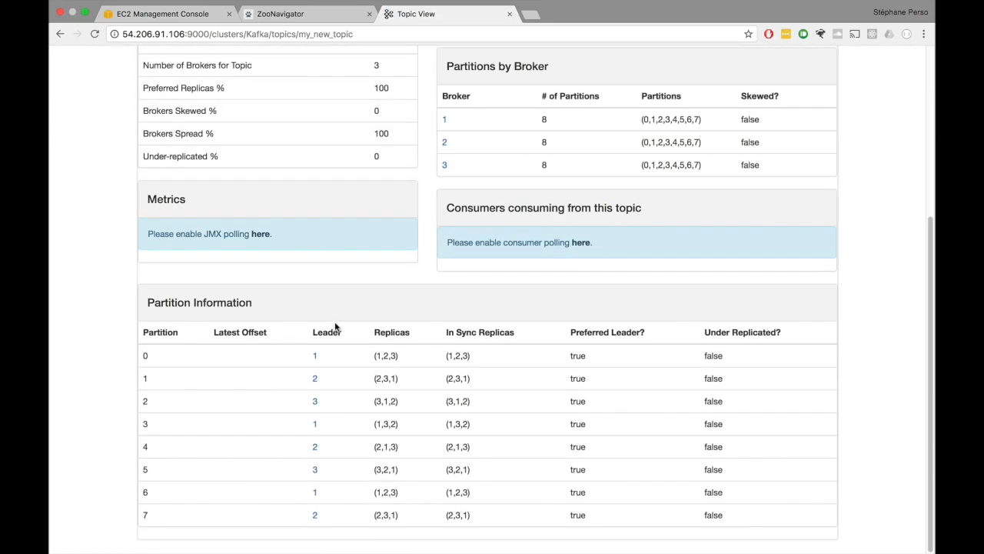
{"action": "scroll", "coordinate": [431, 313], "scroll_direction": "up", "scroll_amount": 3}
{"action": "left_click", "coordinate": [393, 65]}
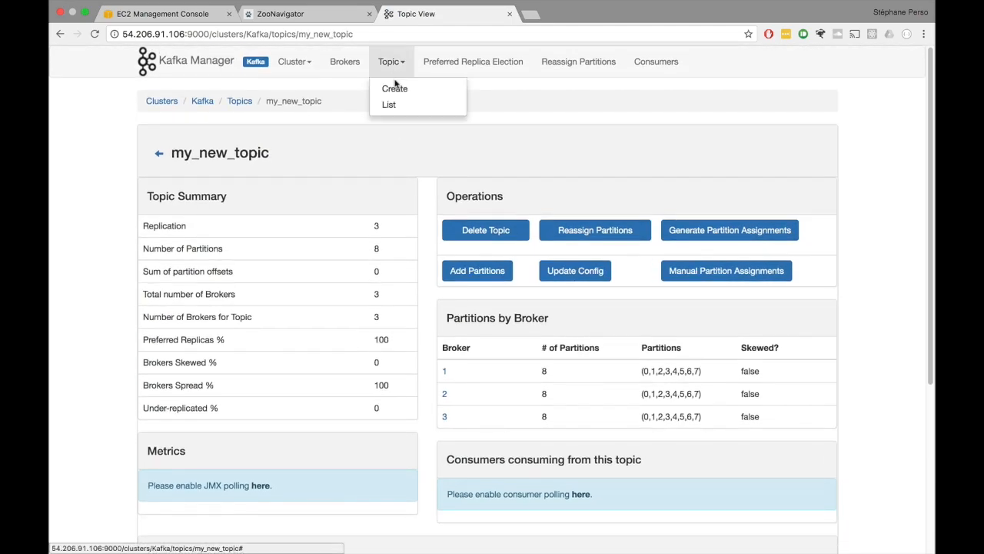
{"action": "left_click", "coordinate": [388, 100]}
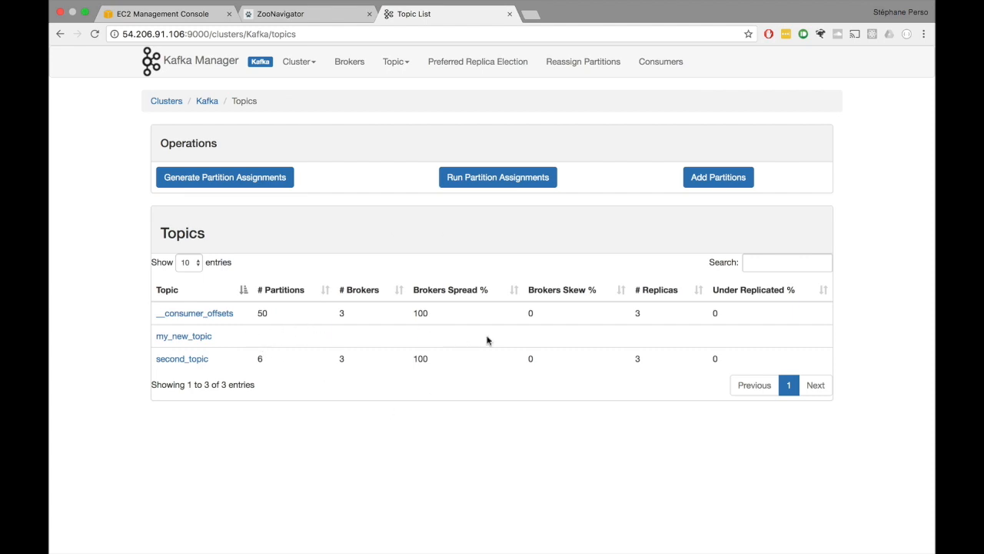
{"action": "key", "text": "super+r"}
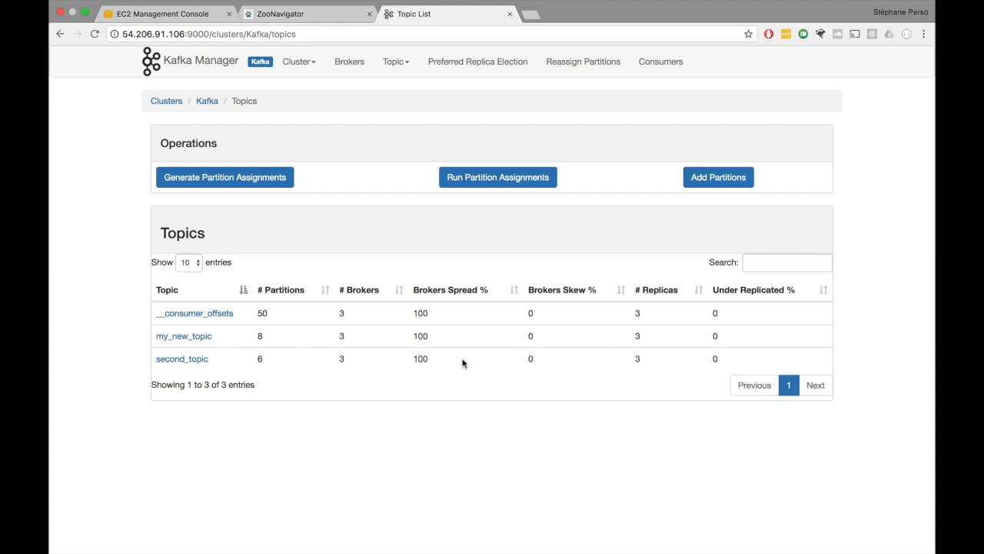